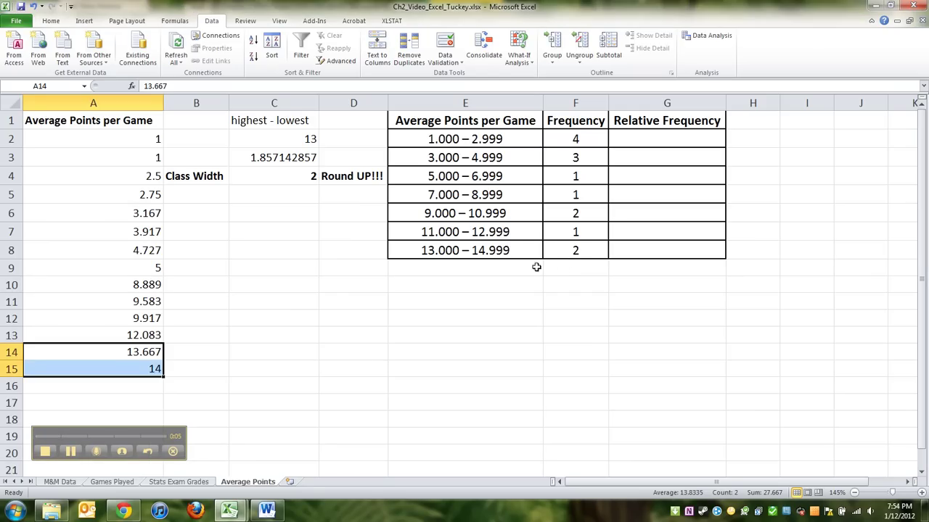
- Add a Total row with 'Total' in E9 and =SUM(F2:F8) in F9, giving 14
click(512, 267)
text(Total)
key(Tab)
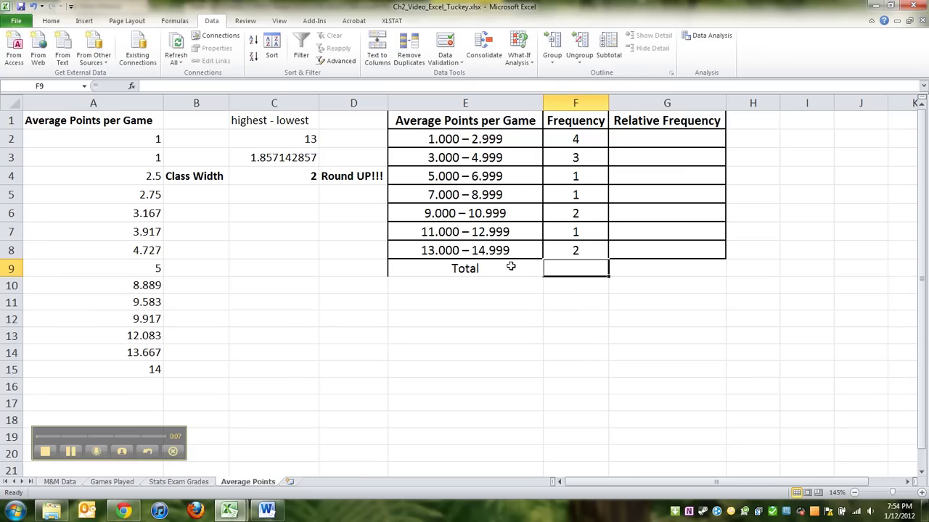
text(=SUM()
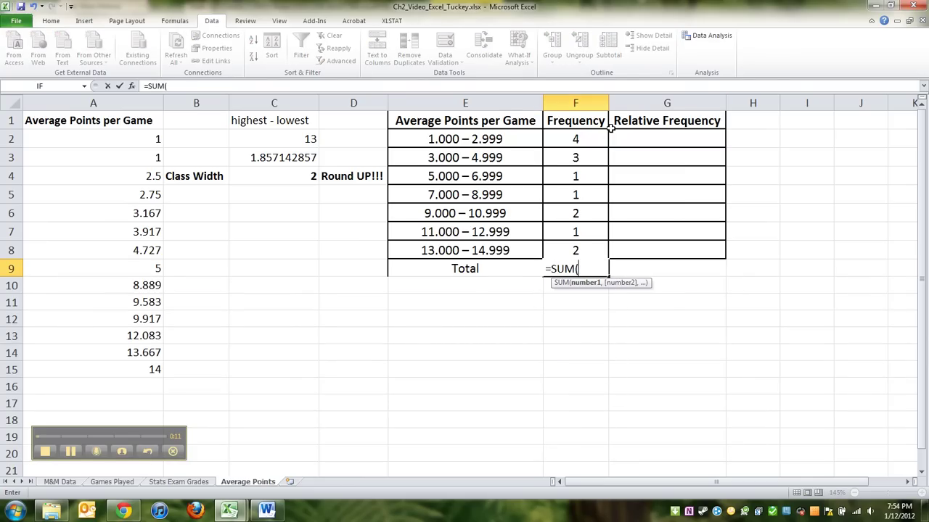
drag(596, 138, 601, 250)
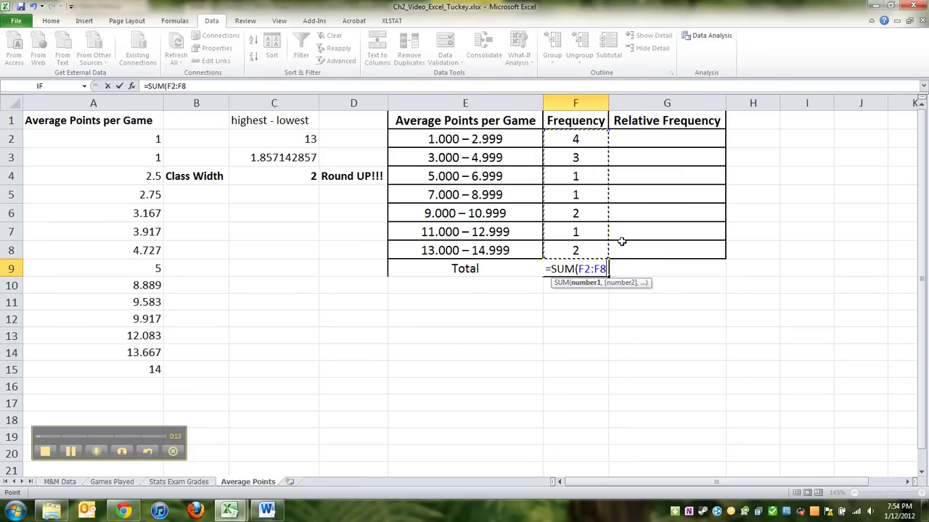
text())
key(Return)
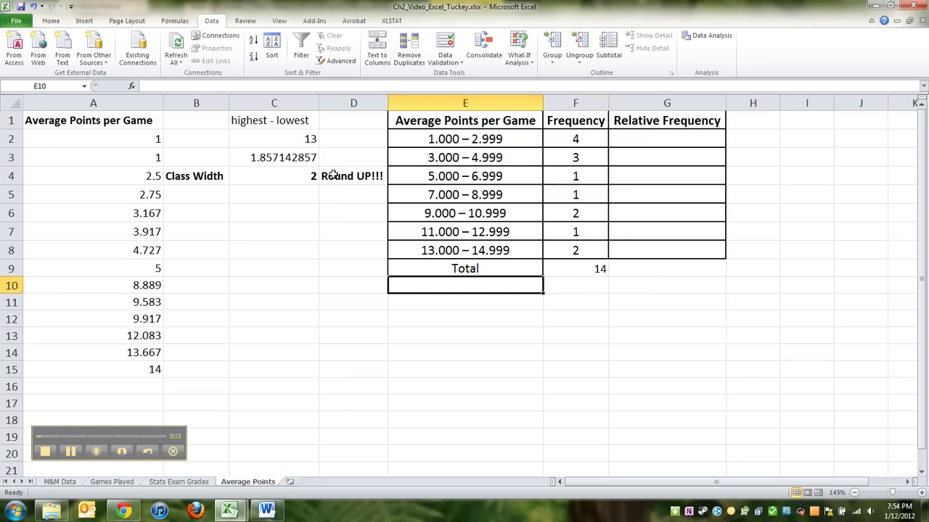
- Move the Round UP!!! note from D4 to C5, under the class width
click(356, 173)
drag(357, 168, 273, 190)
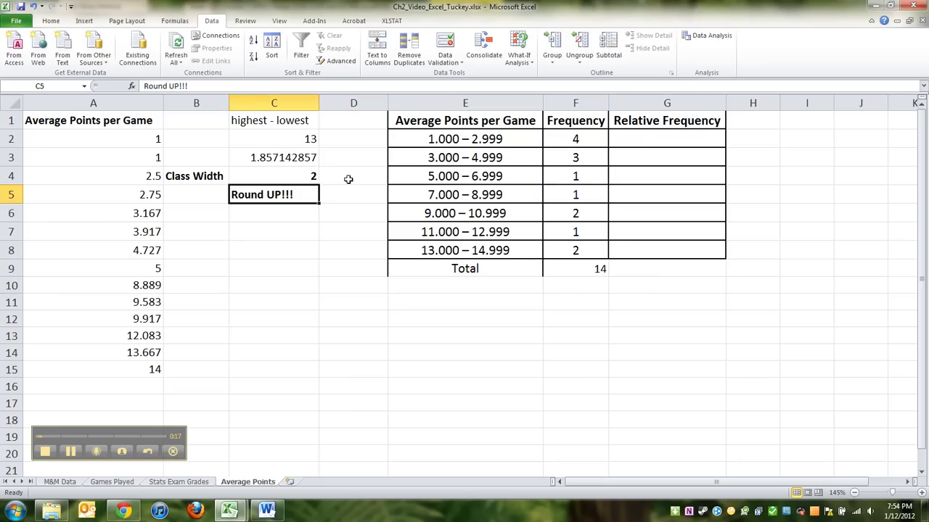
click(230, 176)
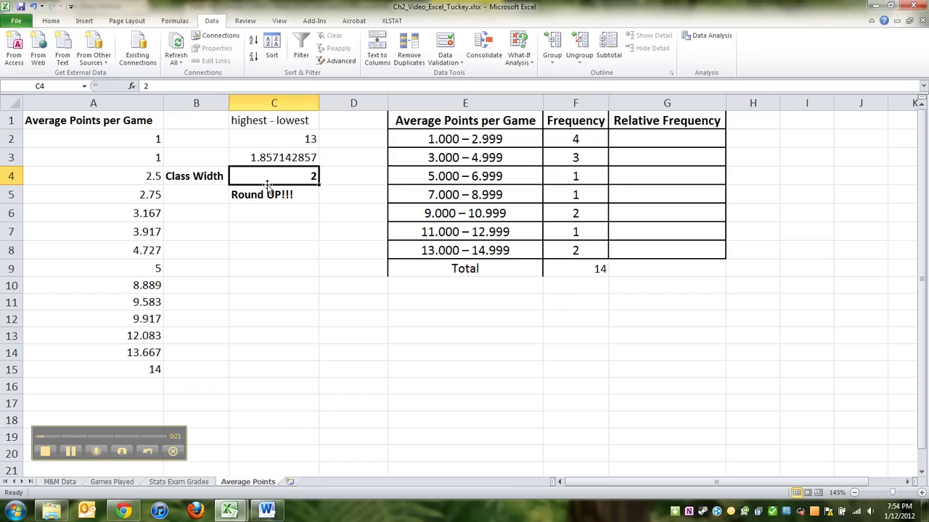
click(573, 276)
drag(368, 261, 573, 272)
click(547, 284)
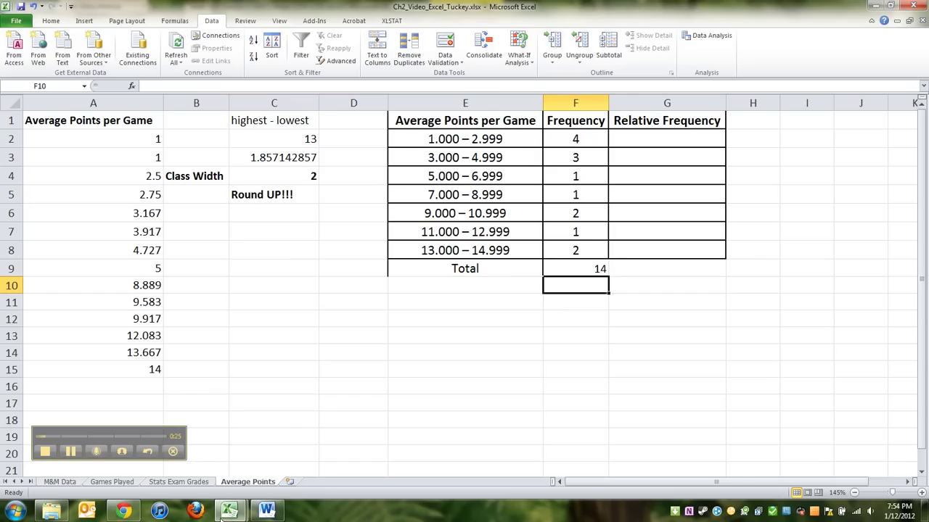
click(267, 511)
scroll(349, 318, up, 5)
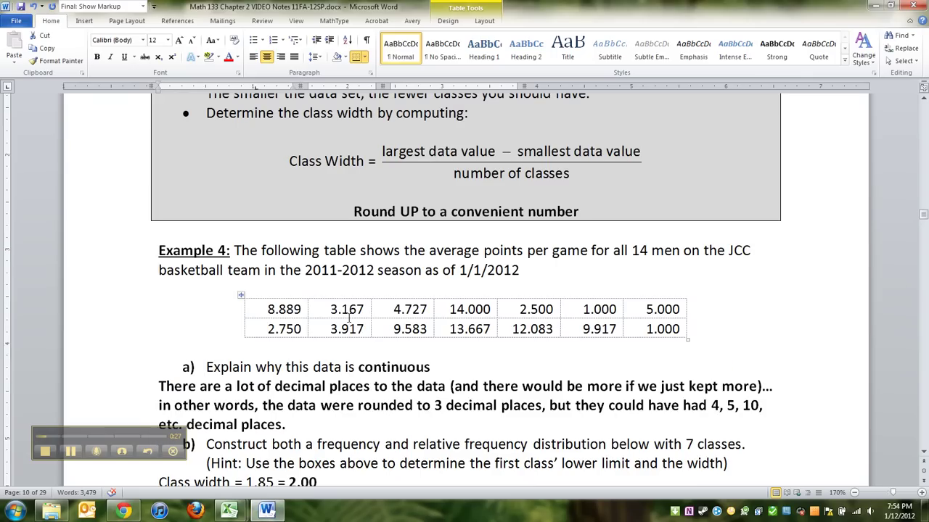
drag(294, 306, 639, 327)
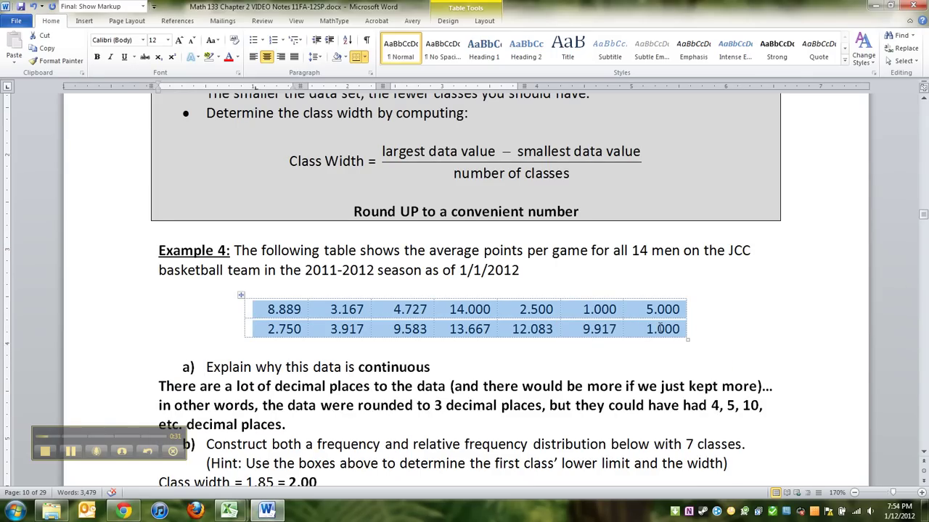
scroll(646, 321, down, 8)
click(517, 293)
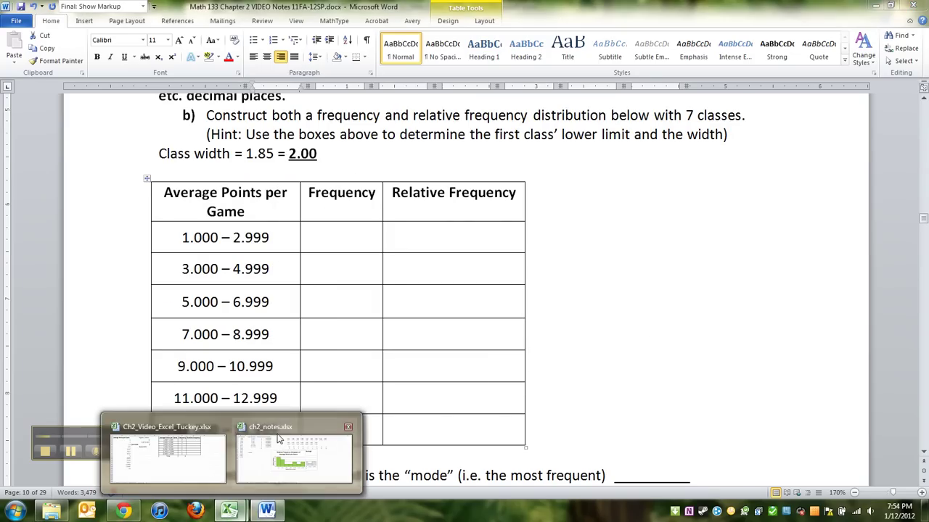
click(177, 428)
click(675, 253)
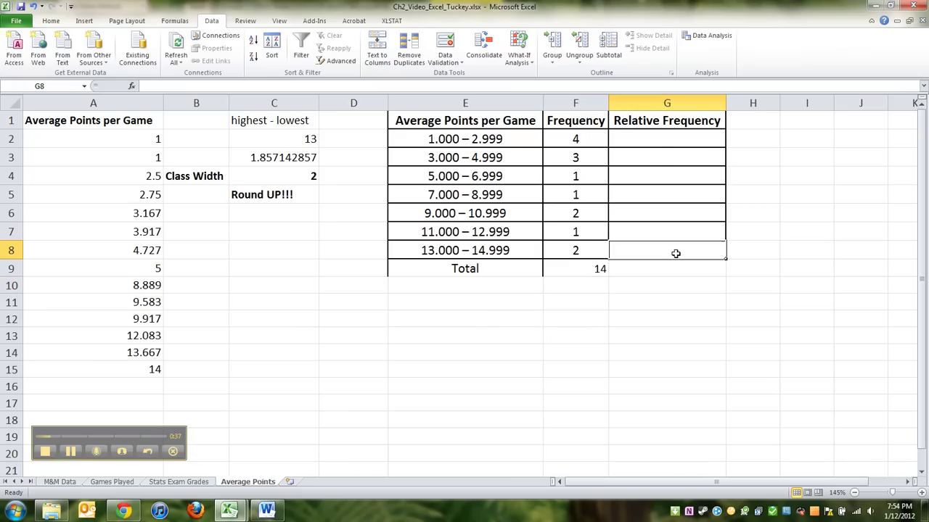
- Enter =F2/$F$9 in G2 for the first relative frequency, 0.285714286
click(662, 142)
text(=)
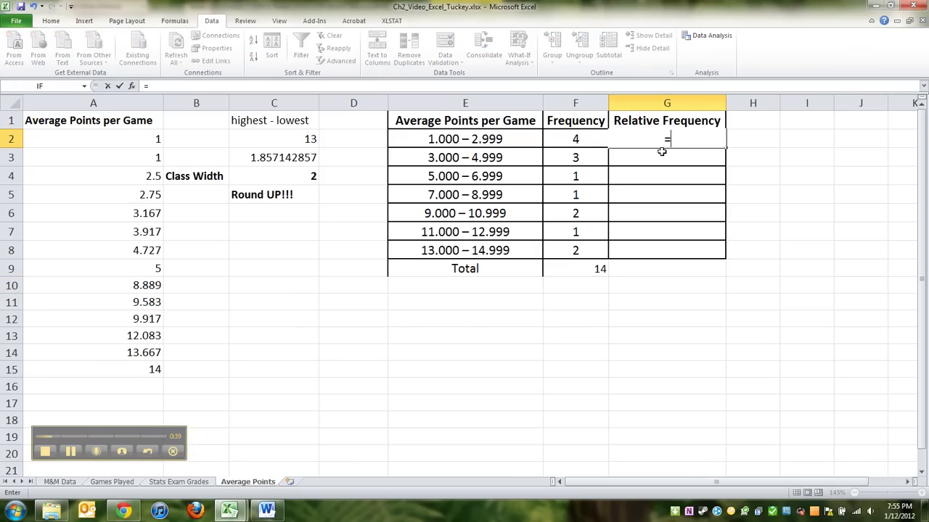
click(579, 138)
text(/)
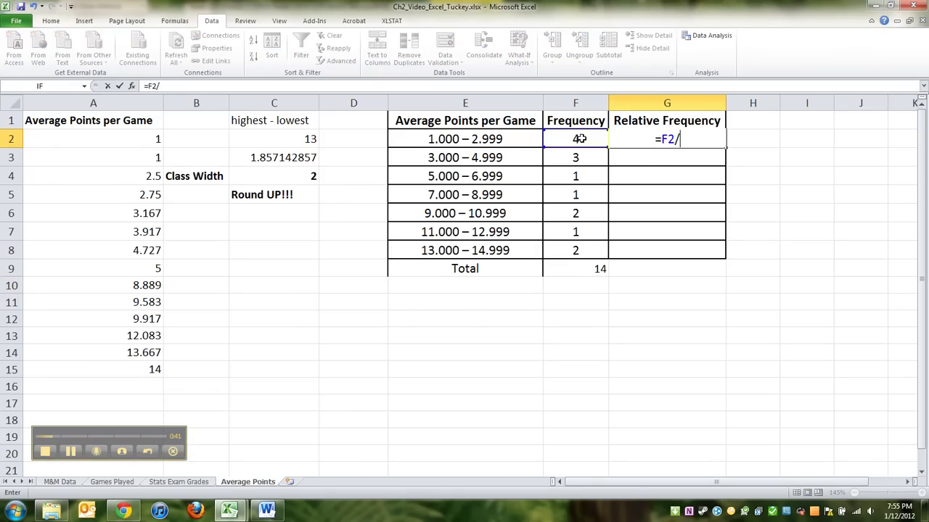
click(599, 269)
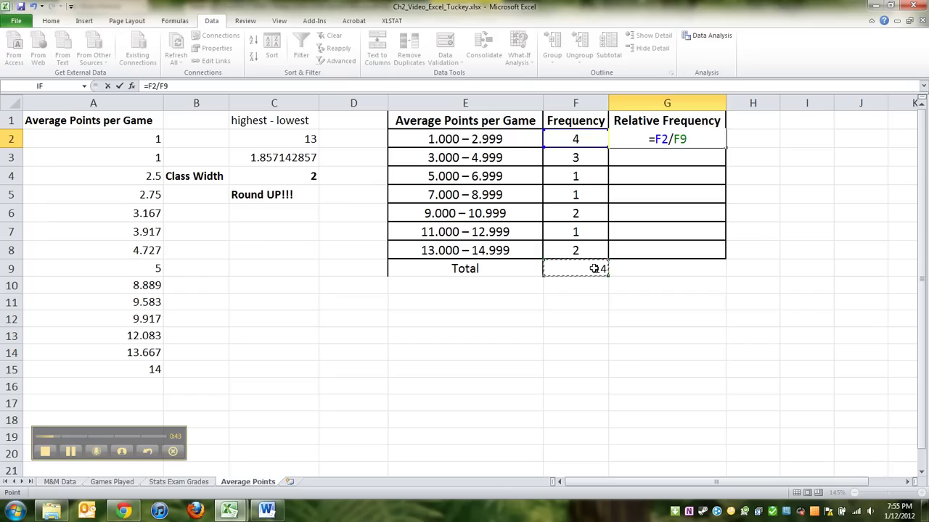
key(F4)
key(Return)
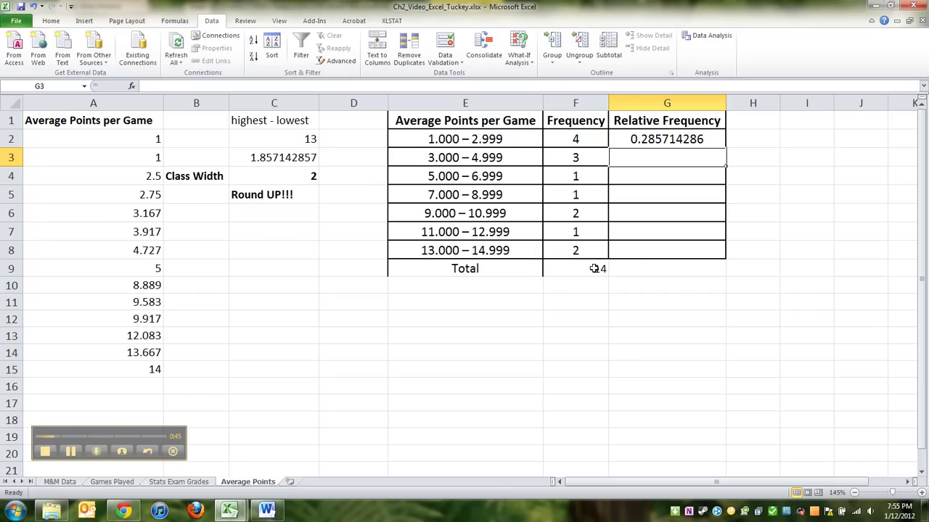
- Fill the relative frequency formula from G2 down to G8
click(713, 140)
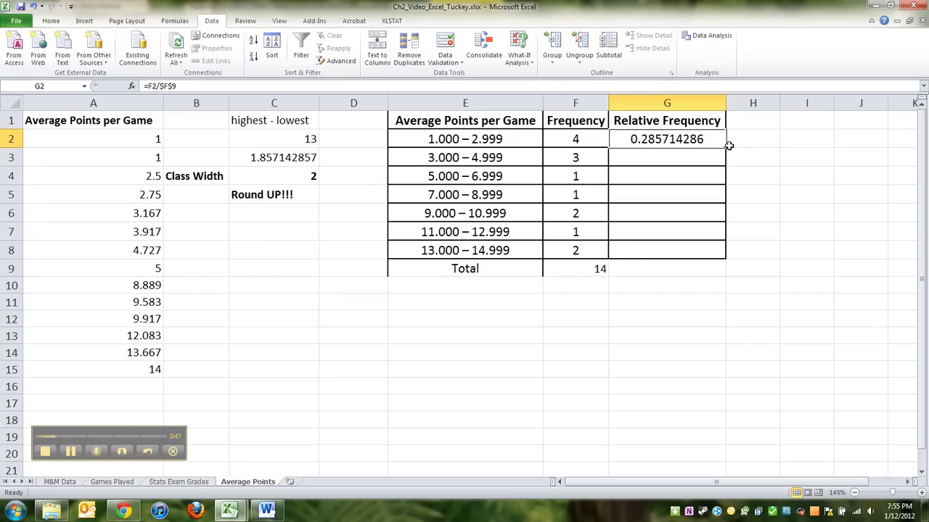
drag(728, 146, 730, 265)
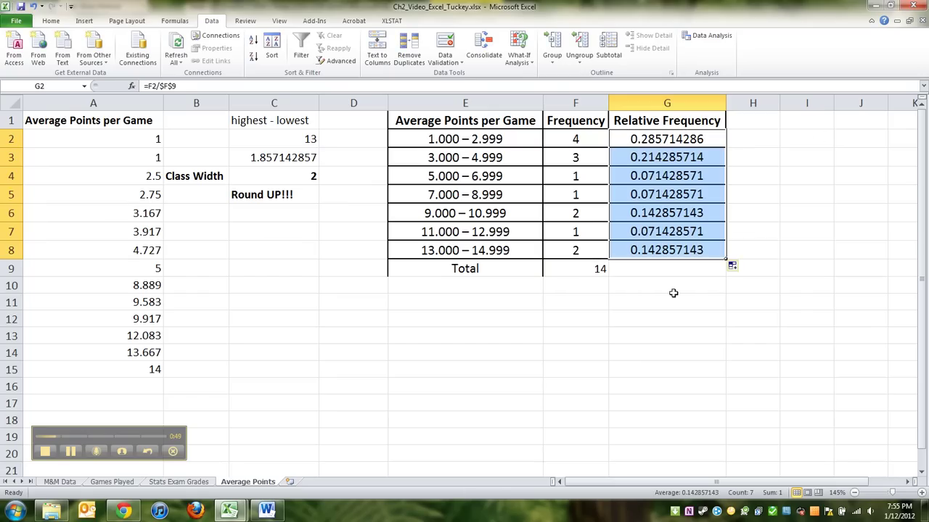
click(673, 292)
drag(675, 145, 684, 256)
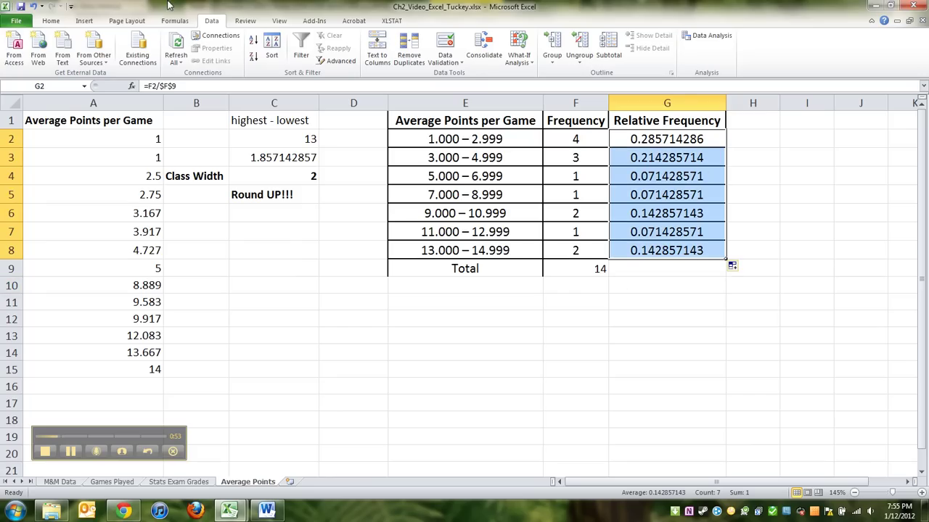
- Format G2:G8 as Number with 3 decimal places, showing 0.286 through 0.143
click(50, 21)
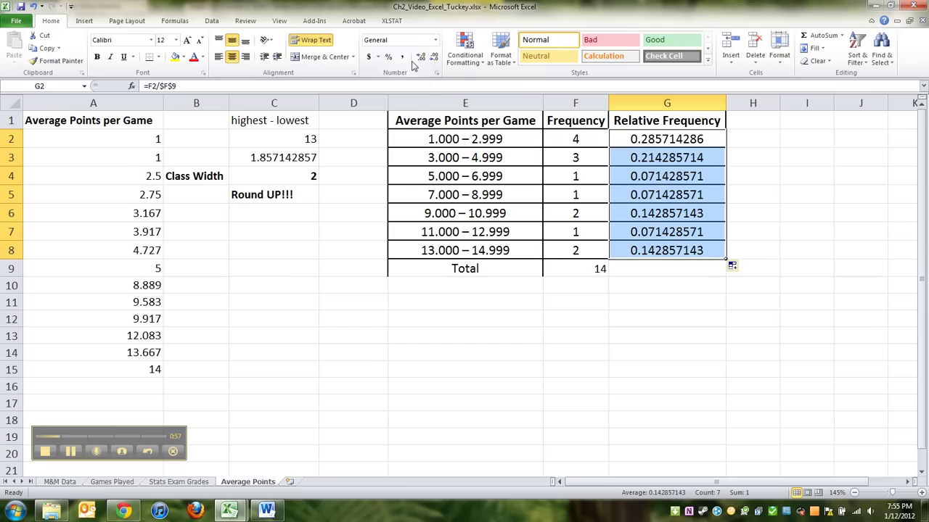
click(436, 74)
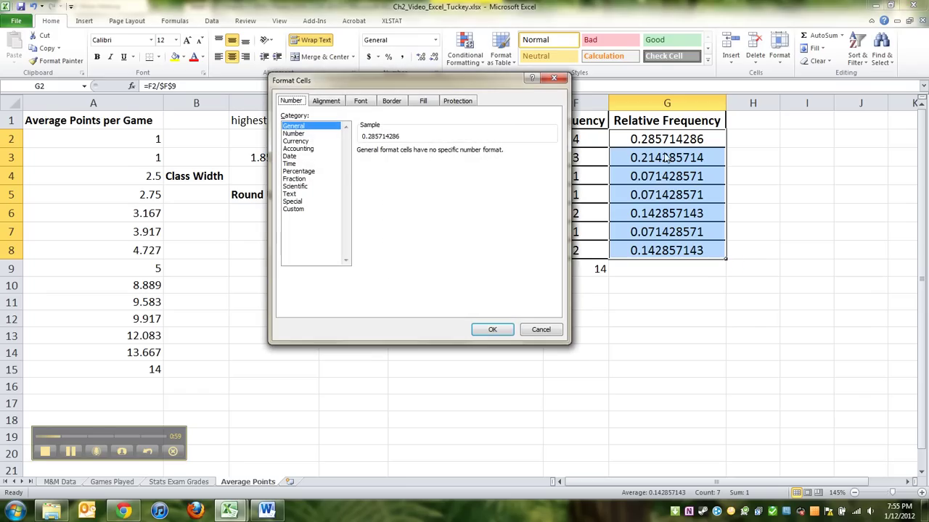
click(541, 330)
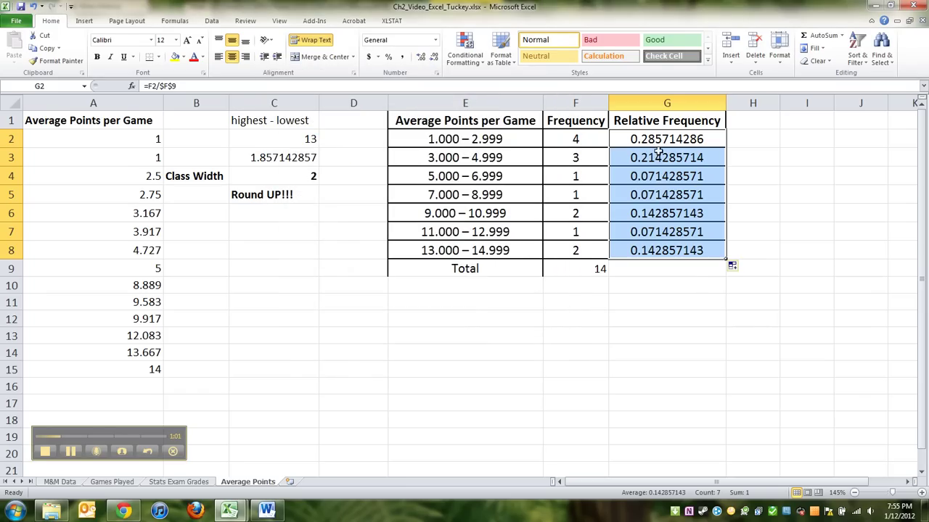
right_click(658, 152)
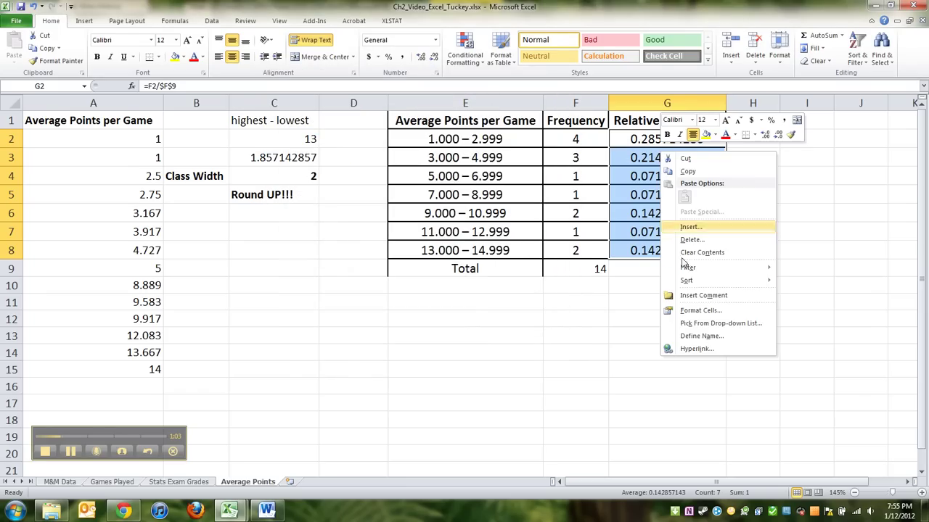
click(701, 311)
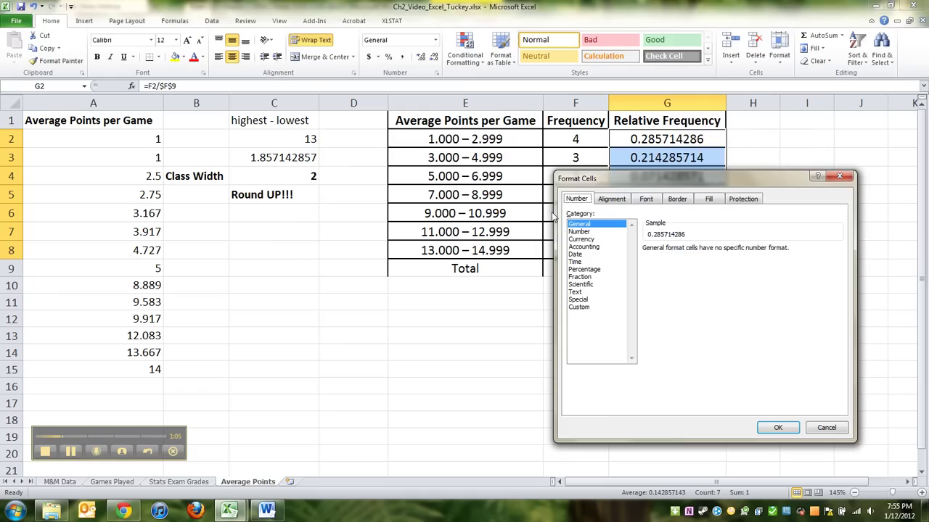
click(579, 231)
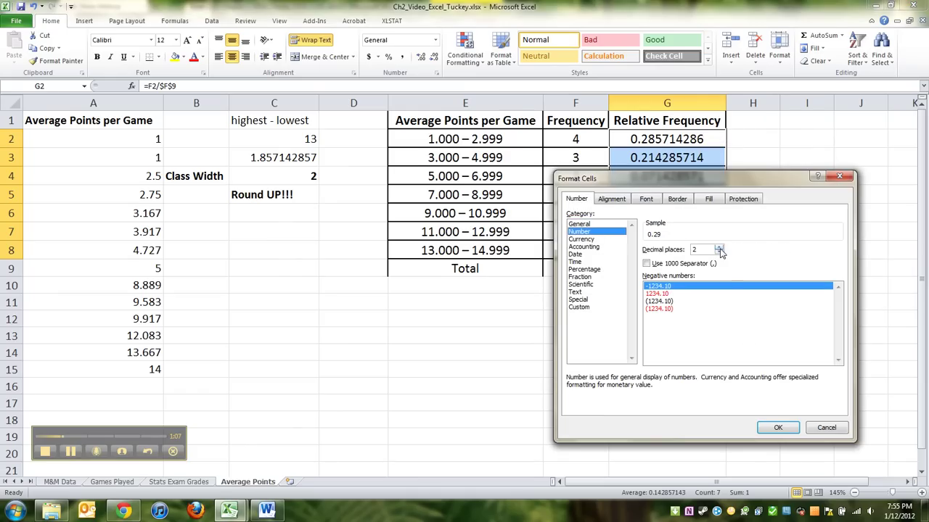
click(719, 248)
click(719, 248)
click(719, 252)
click(777, 427)
click(599, 369)
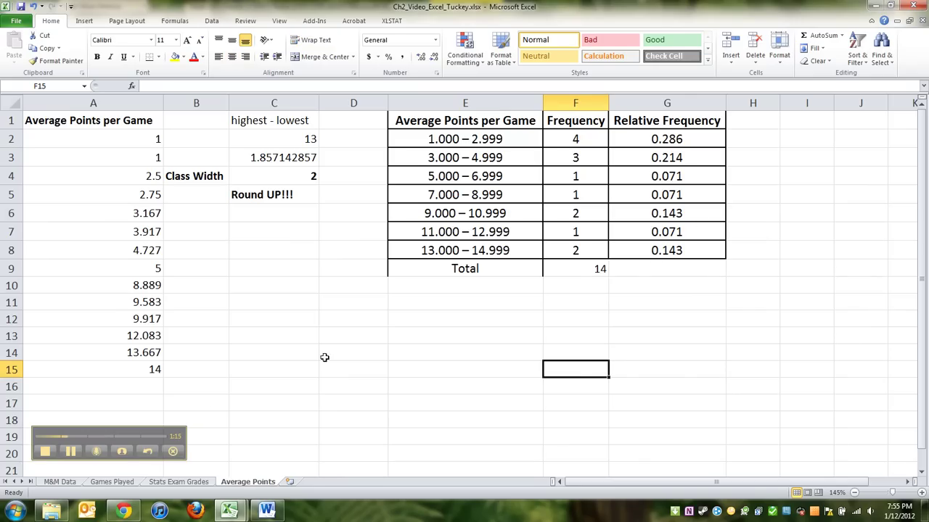
- Copy the distribution rows E2:G8, then select only the frequency values F2:G8
drag(691, 247, 468, 120)
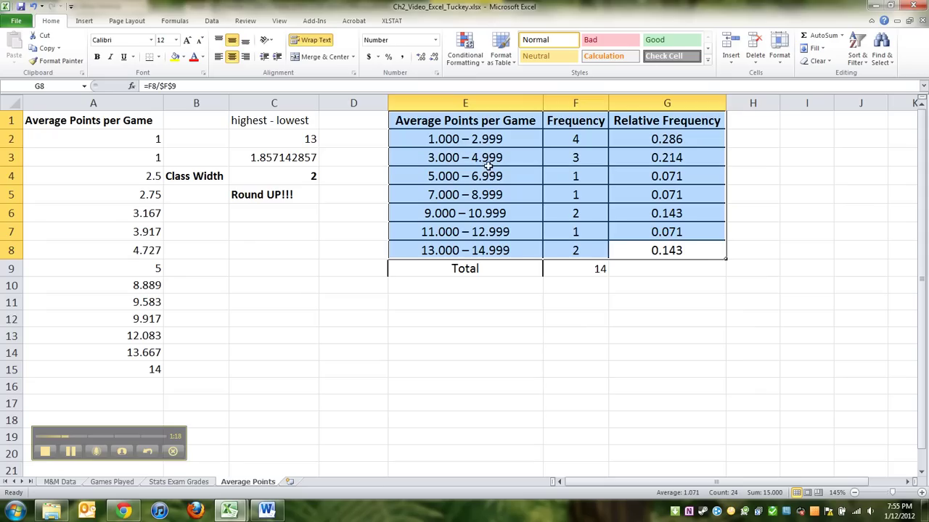
click(643, 272)
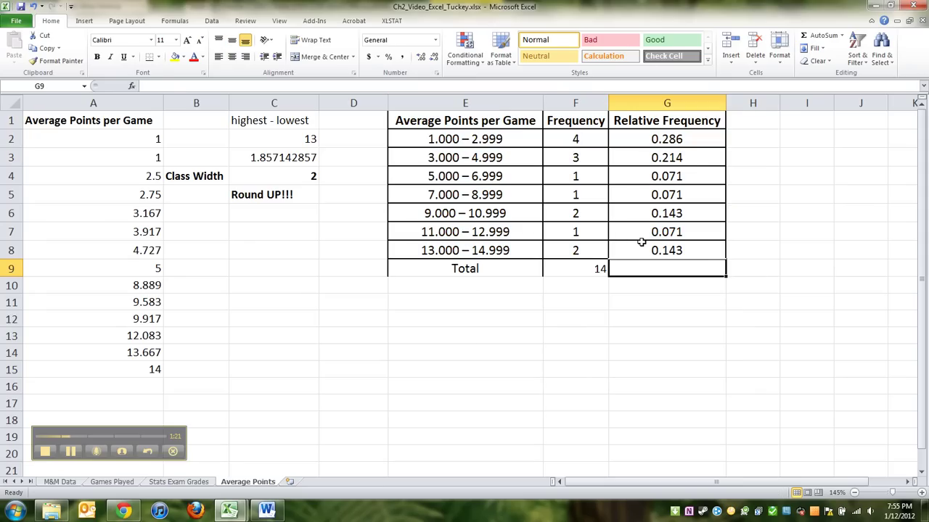
drag(641, 242, 530, 146)
key(ctrl+c)
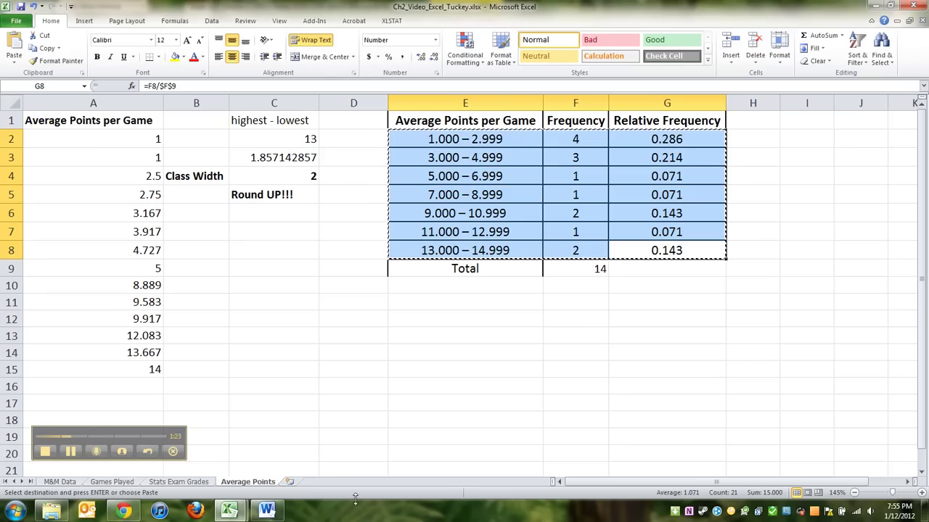
drag(577, 138, 651, 248)
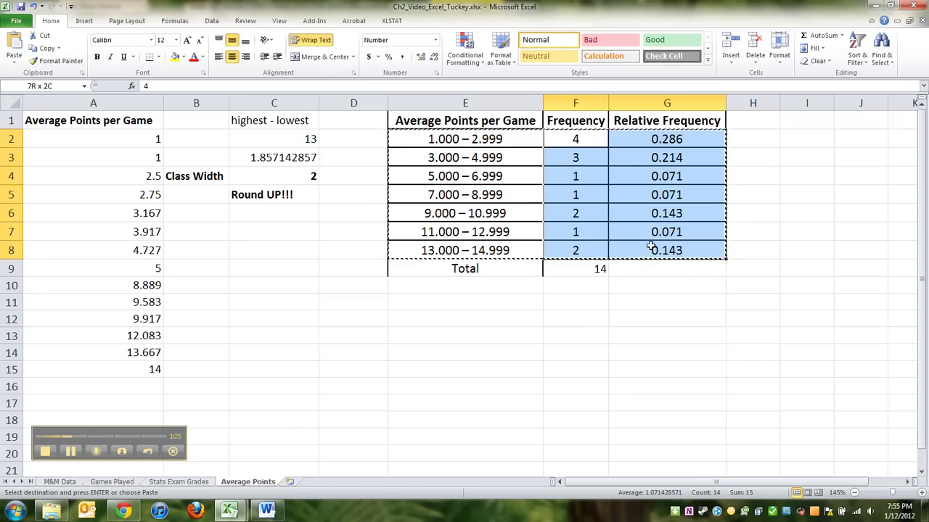
- Paste the frequencies and relative frequencies into the empty cells of the Word notes table
click(266, 511)
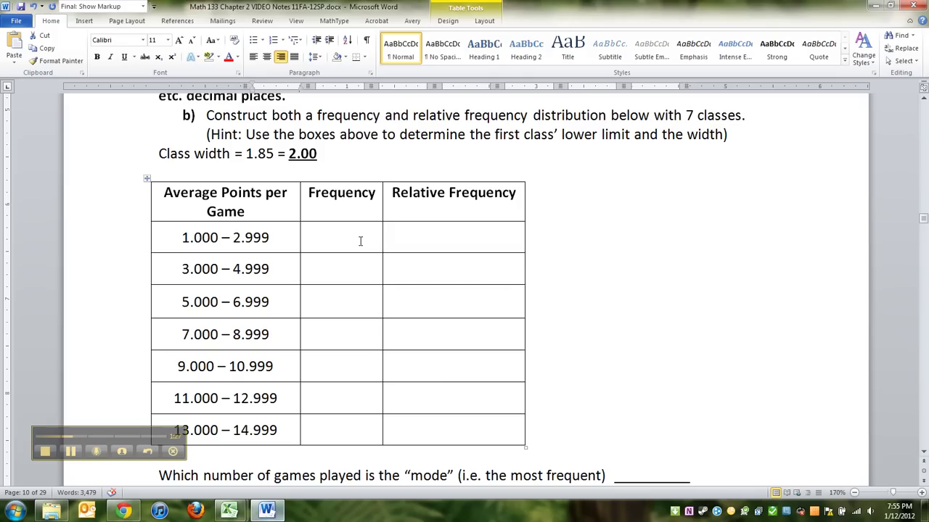
drag(360, 240, 451, 431)
key(ctrl+v)
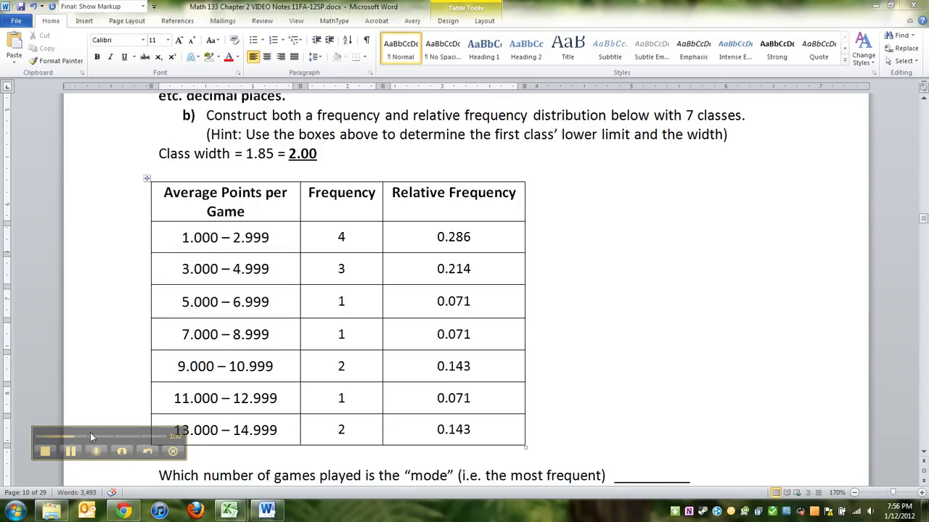
- Scroll through the filled table and select its seven data rows to review them
drag(90, 432, 718, 399)
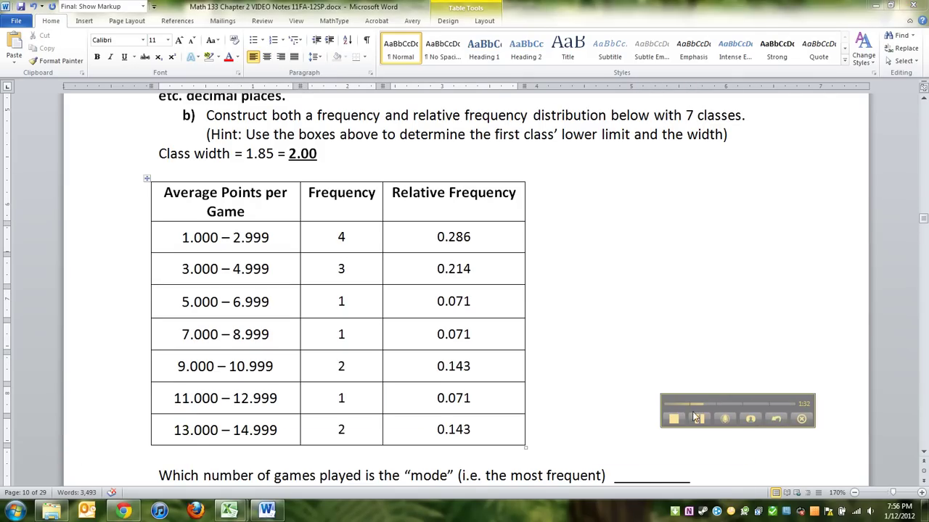
scroll(325, 400, down, 1)
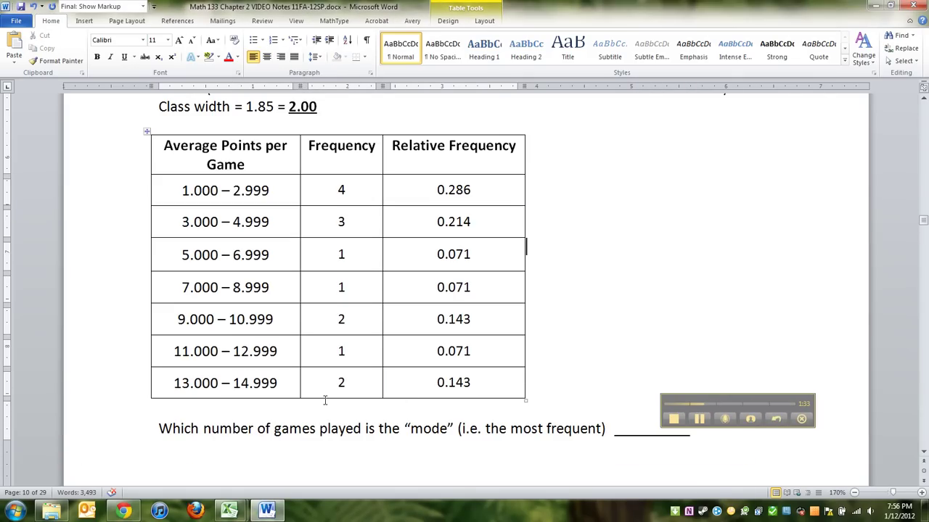
click(242, 421)
scroll(305, 406, up, 1)
scroll(239, 355, down, 1)
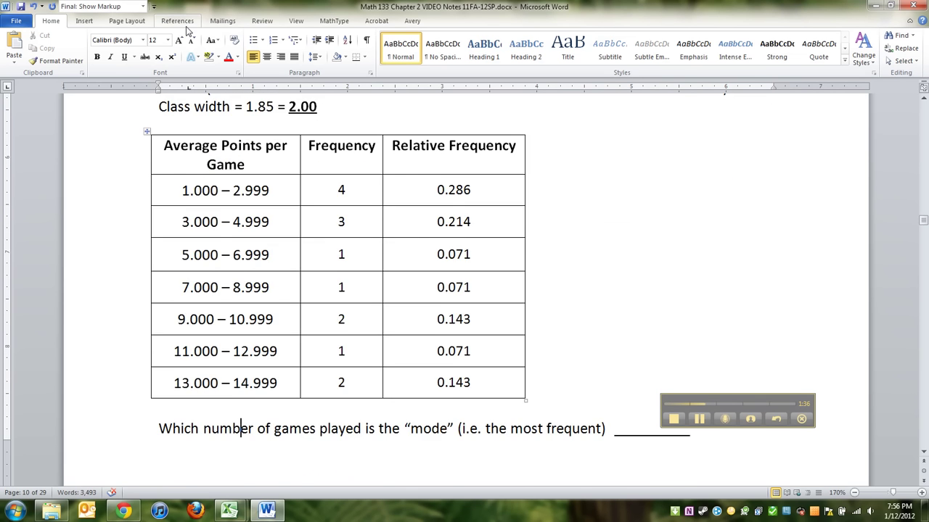
scroll(498, 212, up, 4)
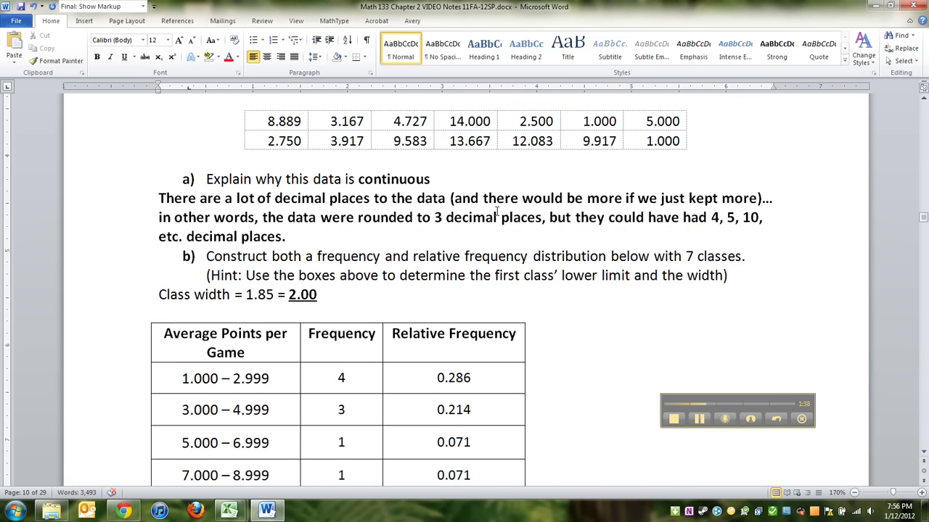
scroll(498, 211, down, 13)
scroll(369, 354, up, 5)
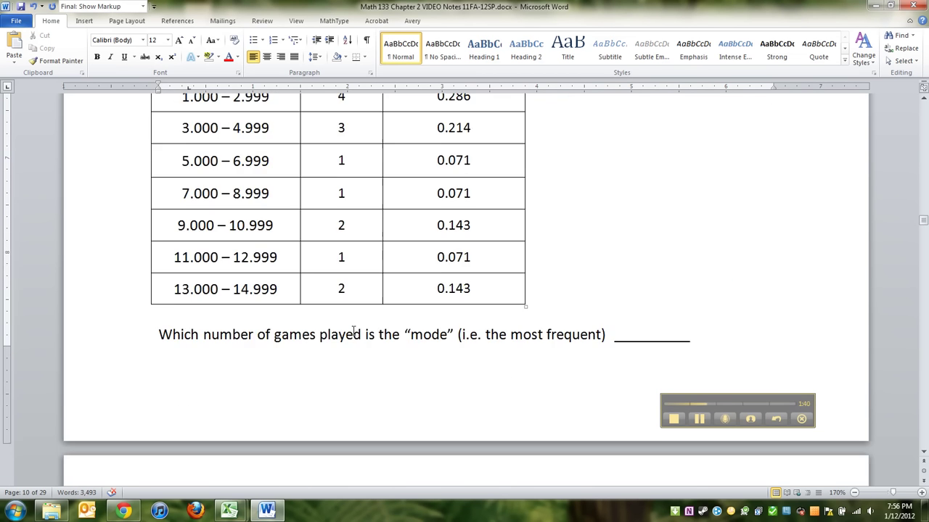
scroll(353, 330, up, 5)
scroll(221, 246, down, 3)
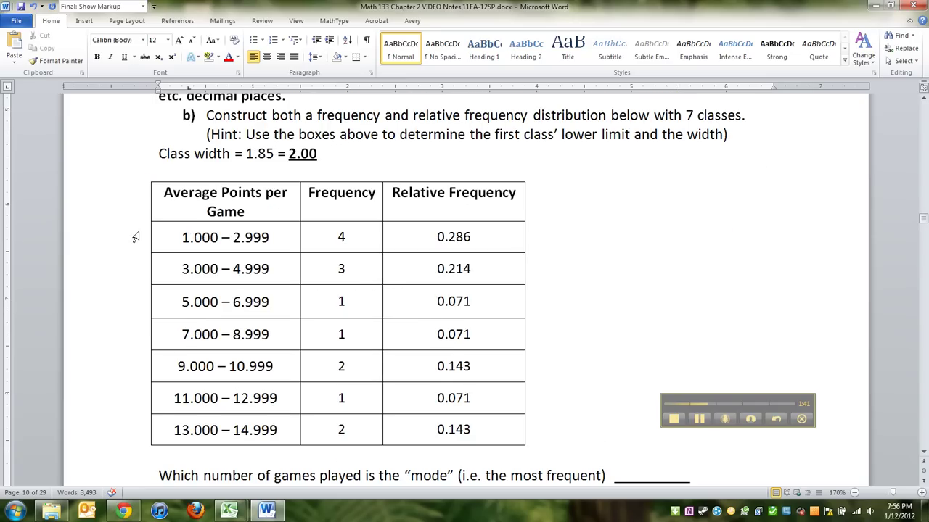
drag(135, 238, 160, 430)
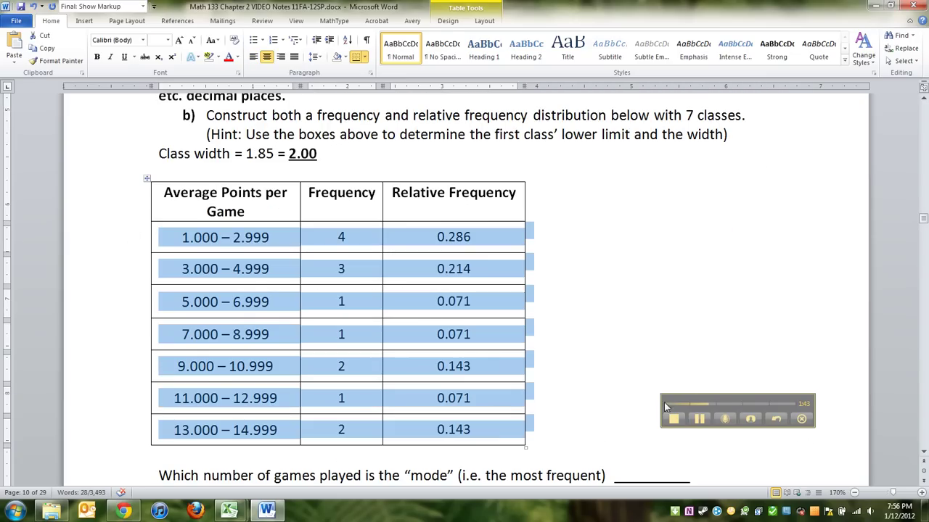
click(698, 418)
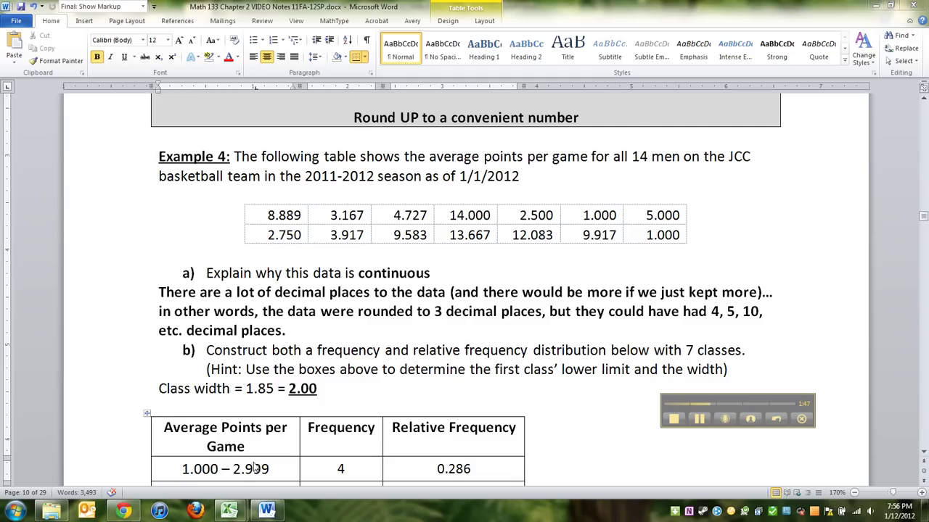
scroll(239, 471, down, 4)
mouse_move(234, 515)
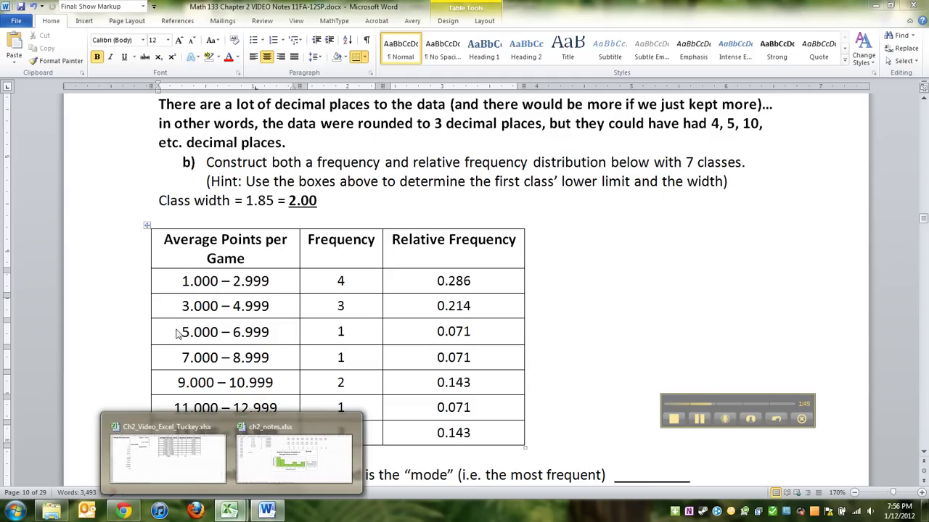
click(191, 448)
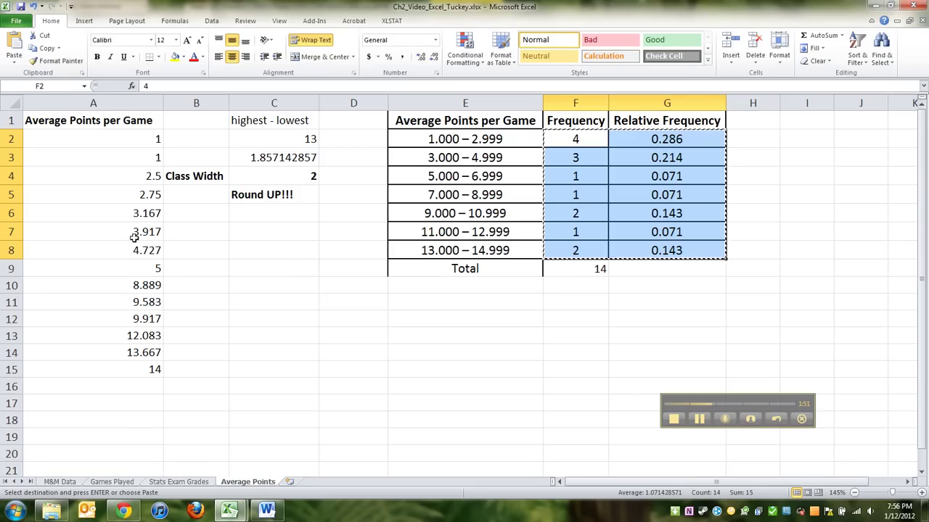
click(150, 157)
drag(149, 141, 148, 153)
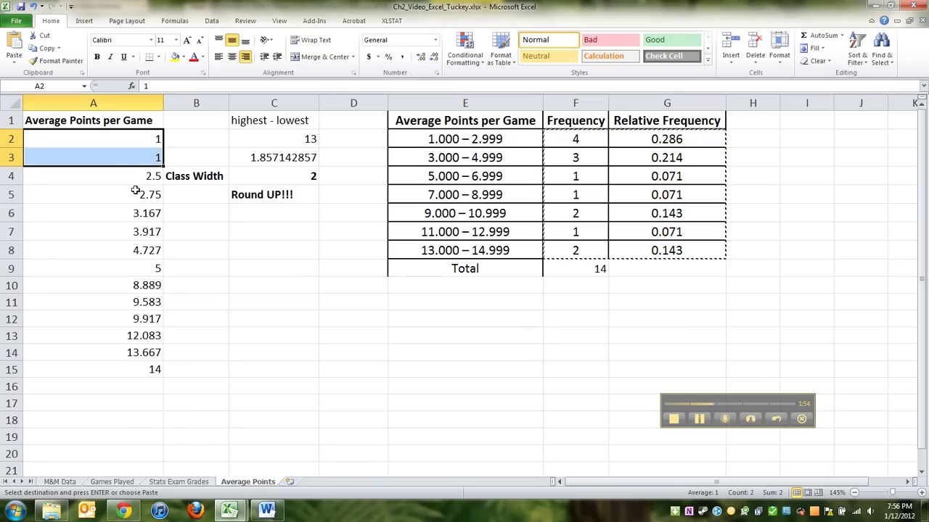
click(141, 370)
drag(135, 140, 135, 153)
- Answer the mode as bold underlined 1, explaining most average 1 point per game
click(269, 510)
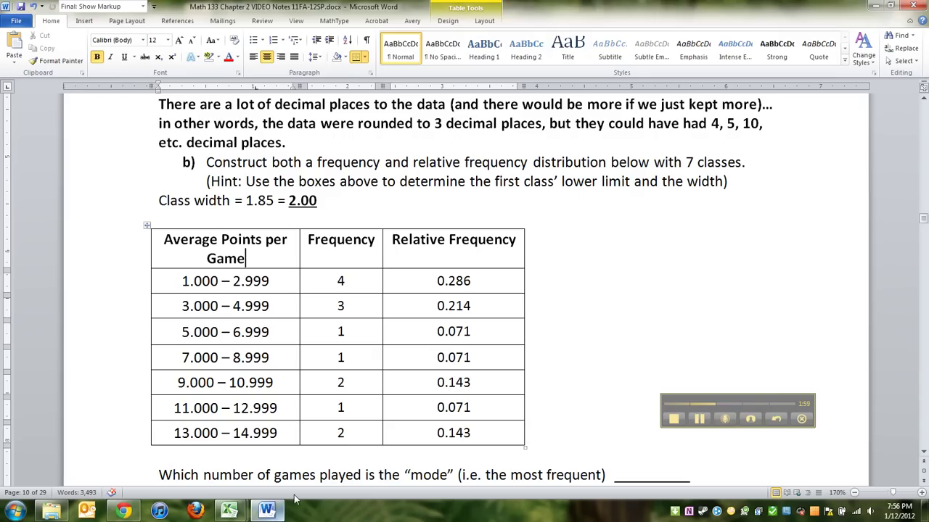
click(676, 474)
double_click(666, 474)
key(ctrl+b)
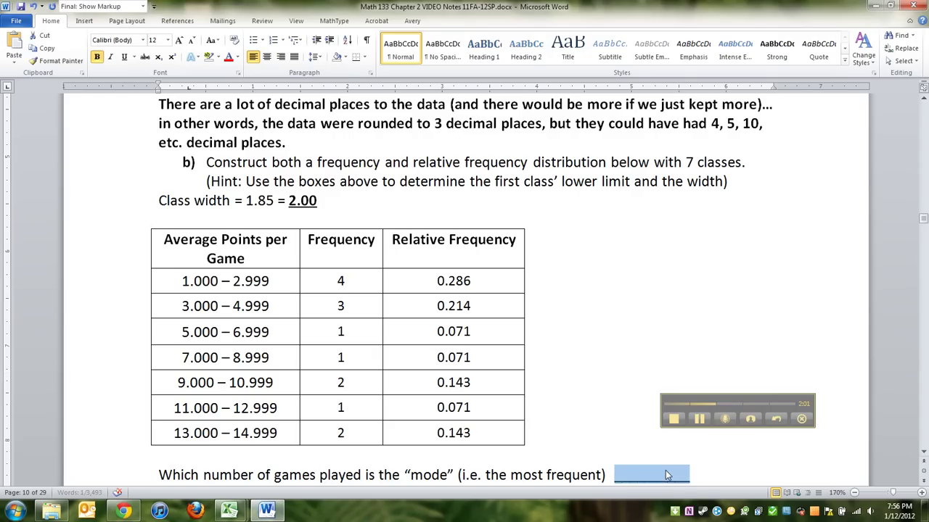
key(ctrl+u)
text(1)
key(ctrl+b)
key(ctrl+u)
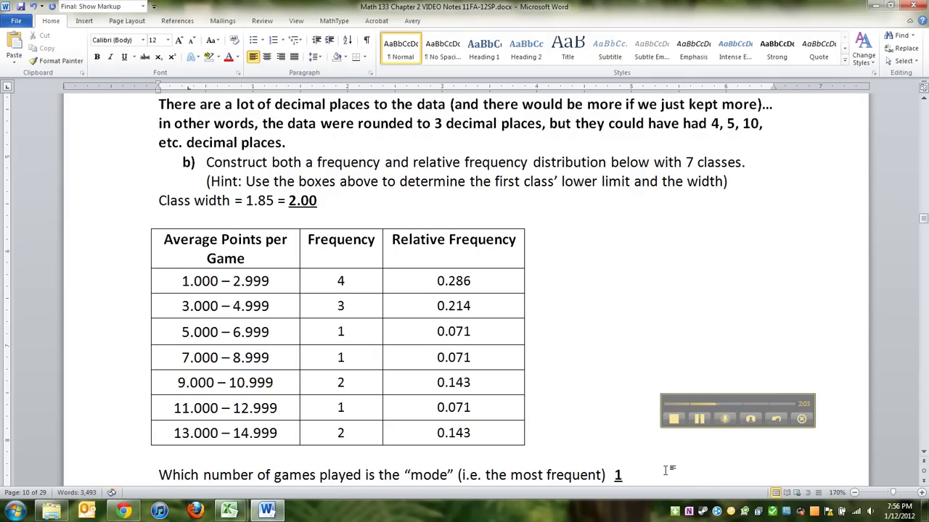
text((because m)
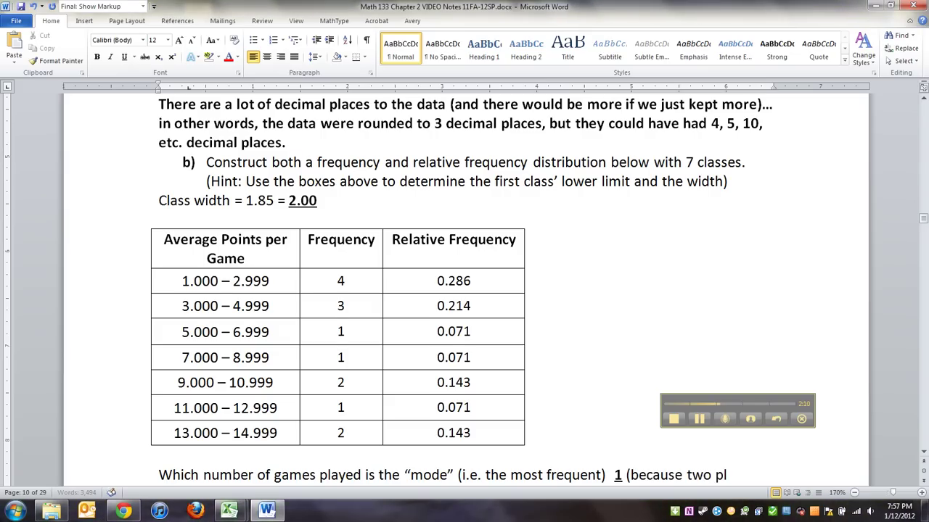
text(s have abn)
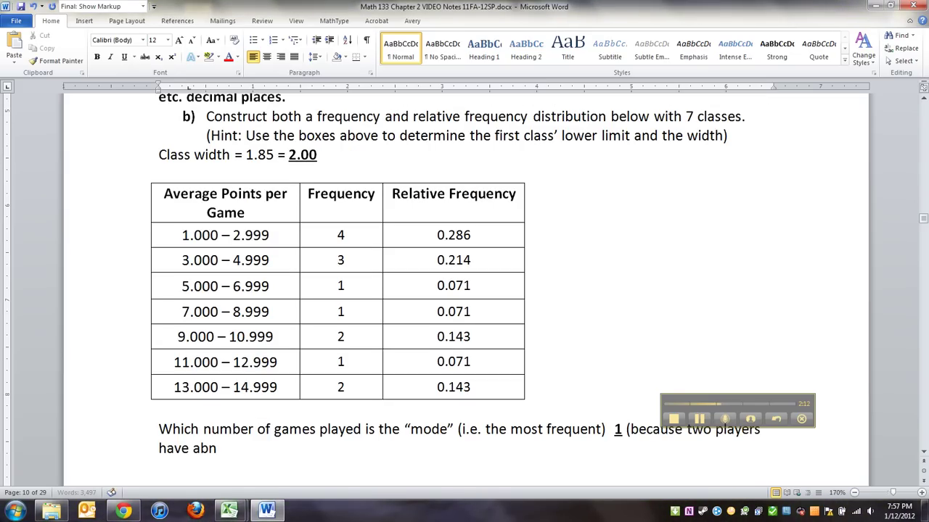
key(BackSpace)
text(average of 1 po)
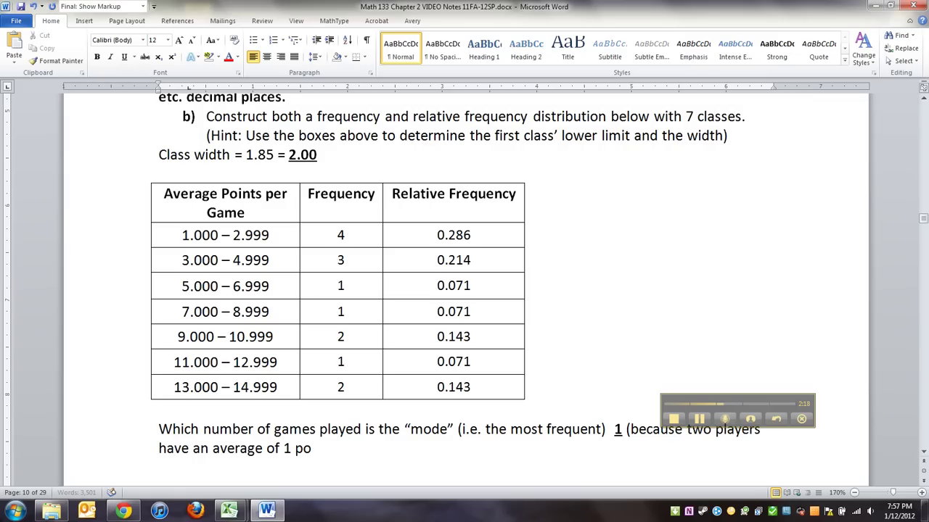
text(int per game))
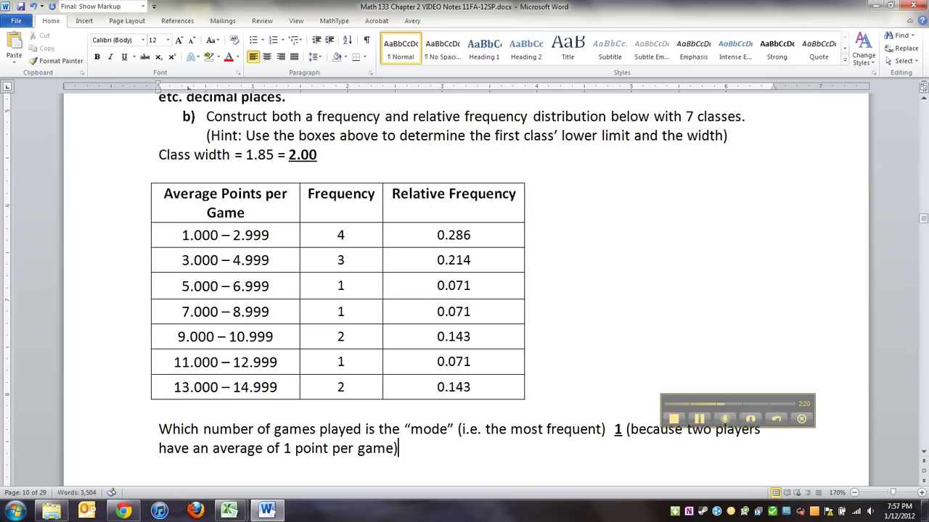
text(... the “mode)
text(l c)
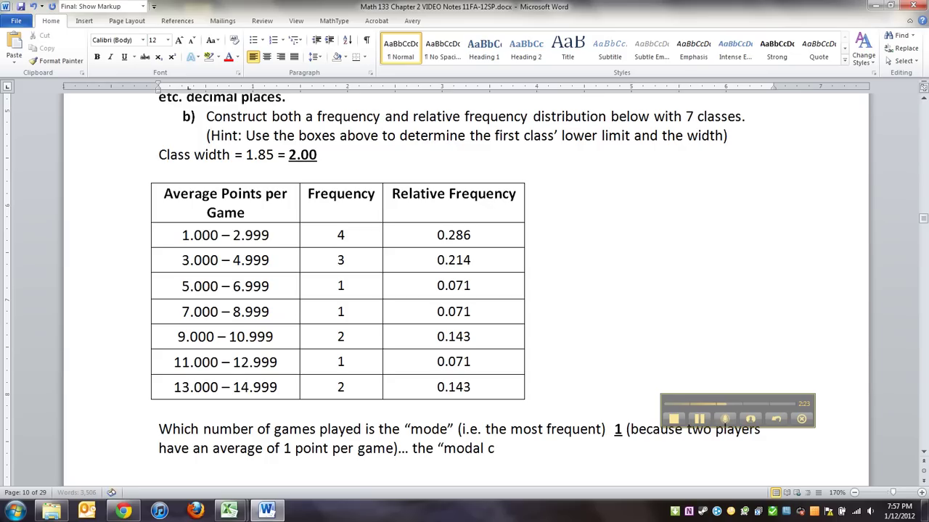
text(lass")
- Bold the words 'mode' and 'modal class' in the notes
drag(447, 430, 411, 430)
key(ctrl+b)
click(581, 428)
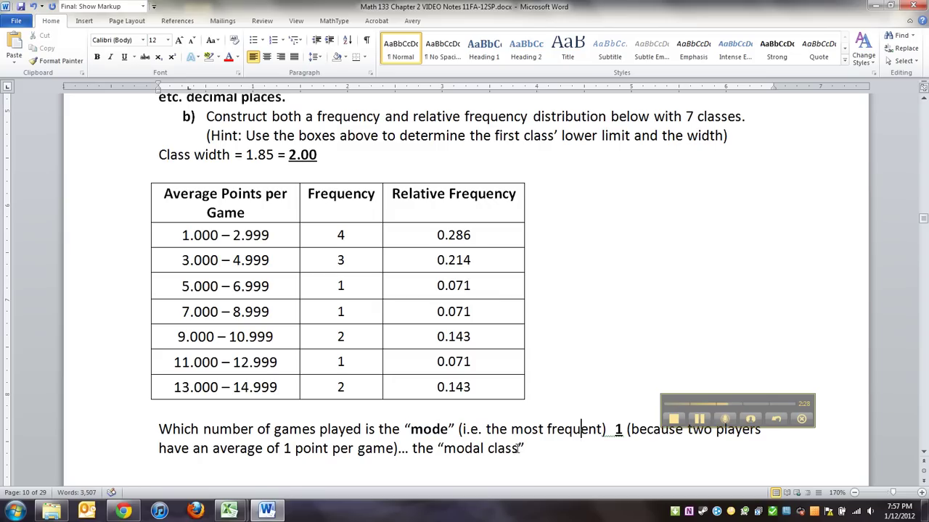
drag(517, 450, 443, 449)
key(ctrl+b)
click(557, 447)
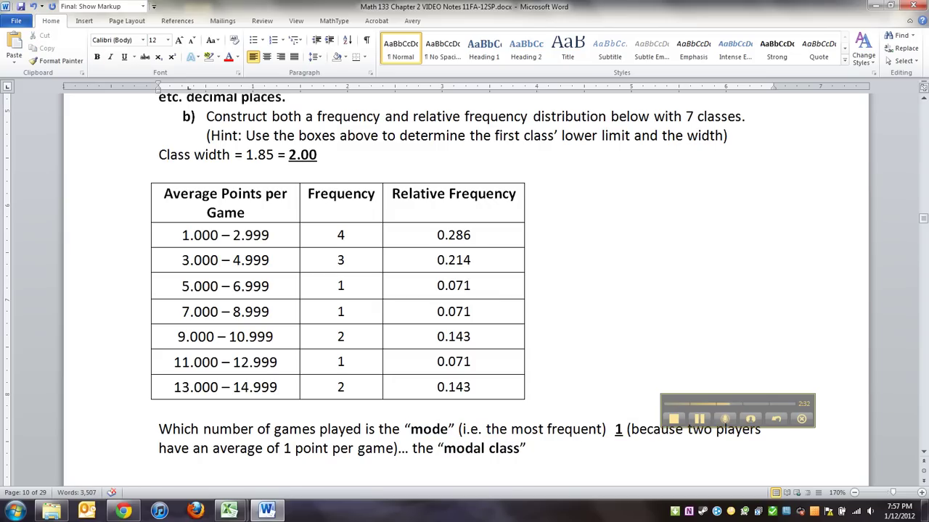
- Answer the modal class as bold underlined 1.000-2.999
text(= 1)
key(BackSpace)
key(ctrl+b)
key(ctrl+u)
text(1.000-2.)
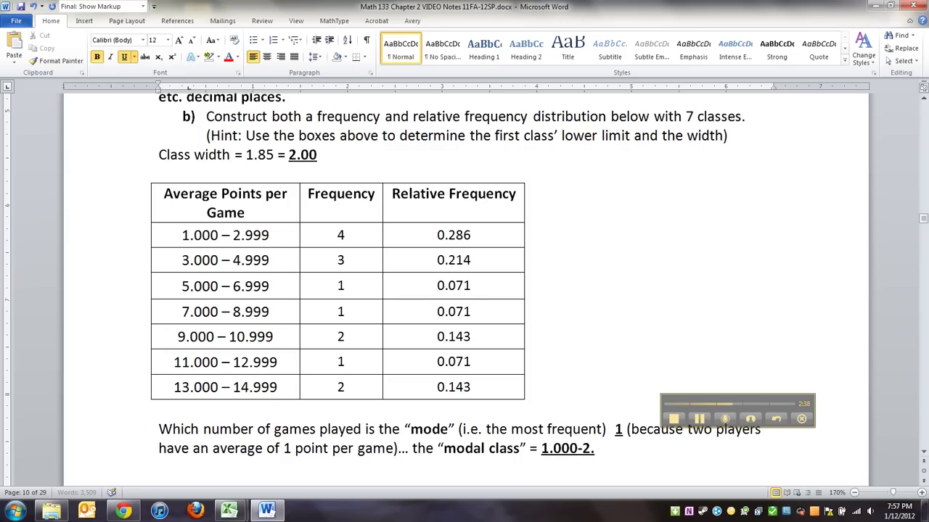
text(99)
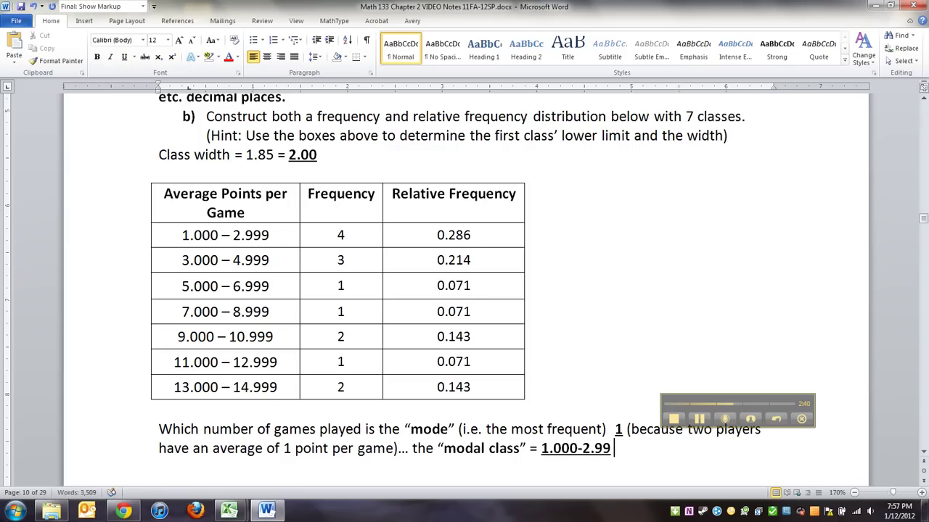
key(BackSpace)
text(9999)
key(ctrl+b)
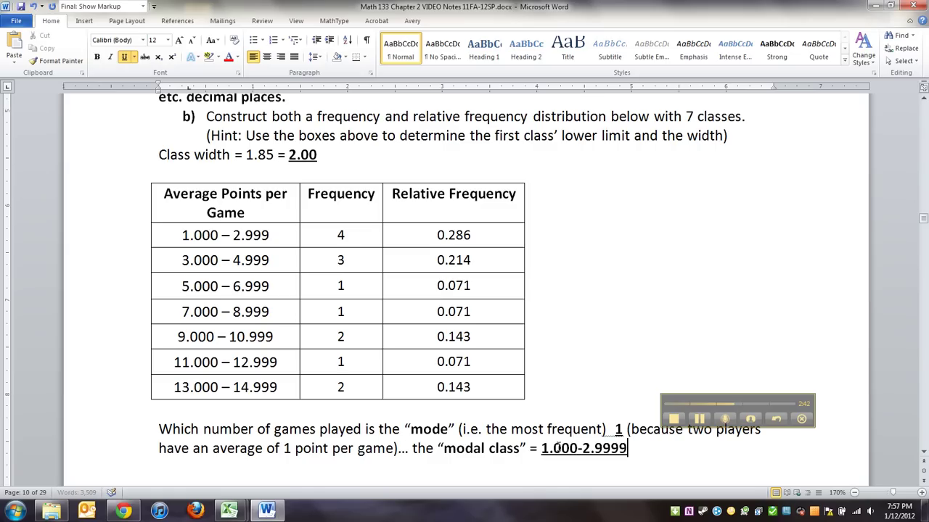
key(BackSpace)
key(ctrl+b)
key(ctrl+u)
- Add 'because that class has the highest frequency' after the modal class answer
text(because tha)
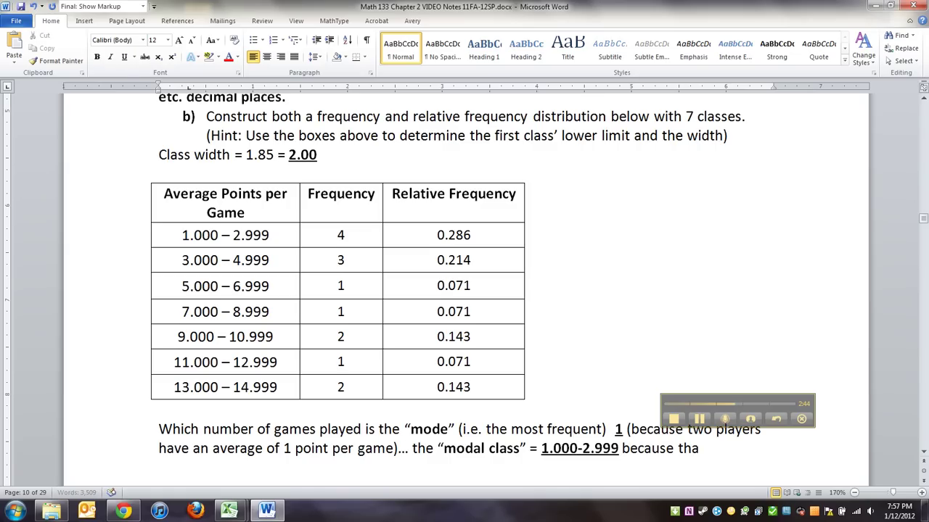
text(t class has the f)
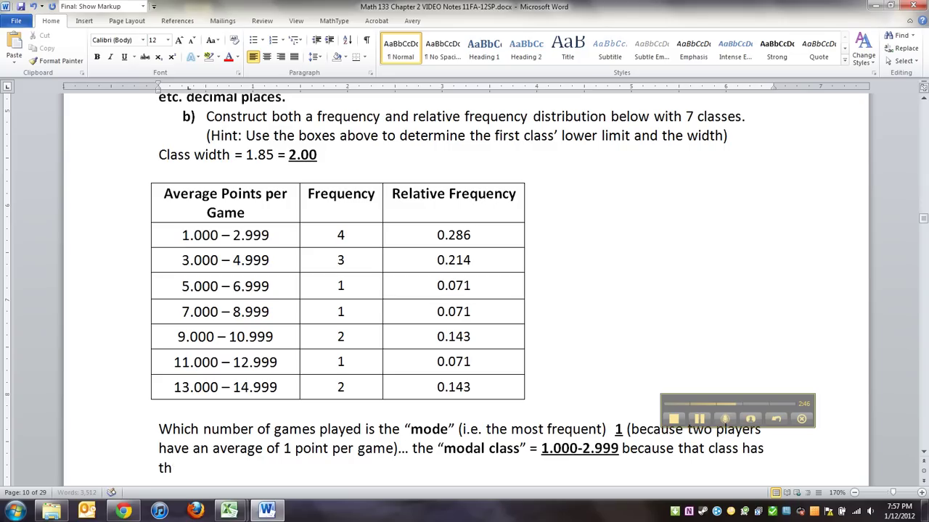
key(BackSpace)
text(hig)
key(BackSpace)
text(reque)
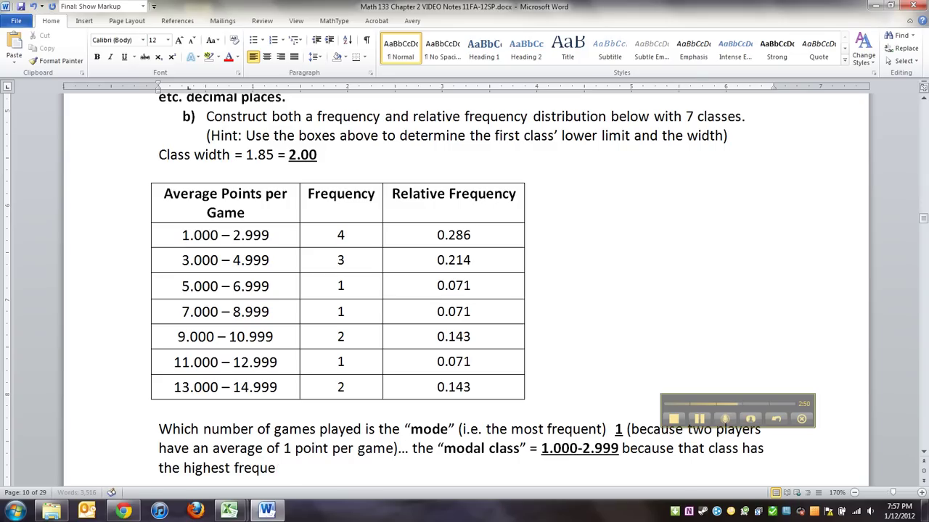
text(ncy)
- Review the frequency table in Word, selecting and deselecting its rows
scroll(555, 431, up, 5)
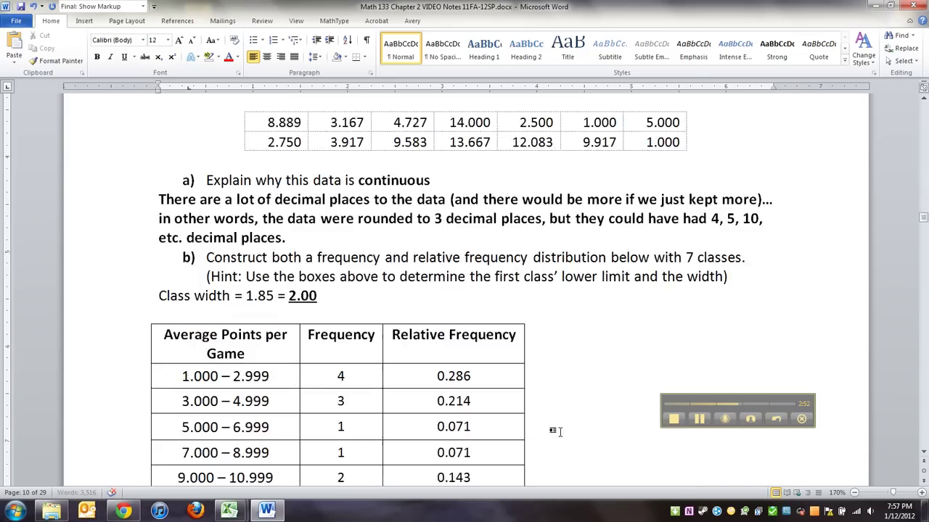
drag(249, 220, 250, 238)
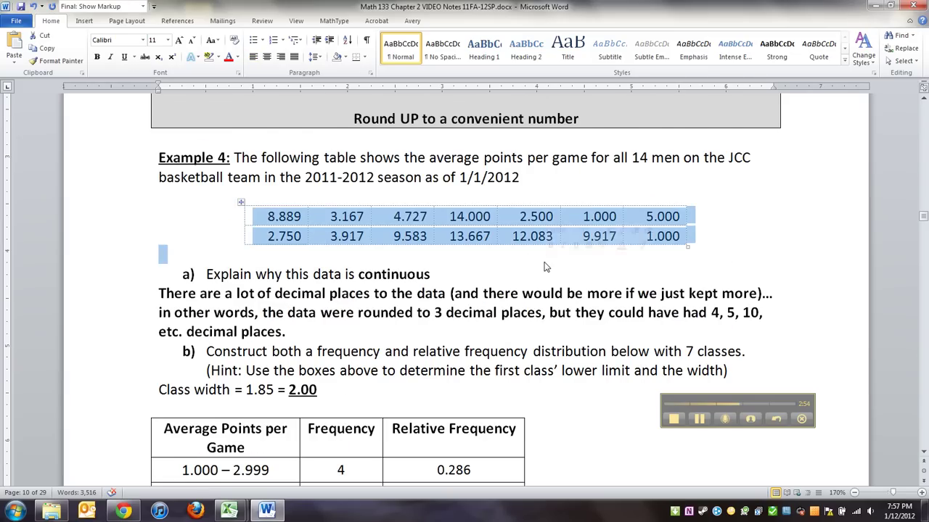
scroll(384, 250, down, 5)
drag(227, 199, 510, 413)
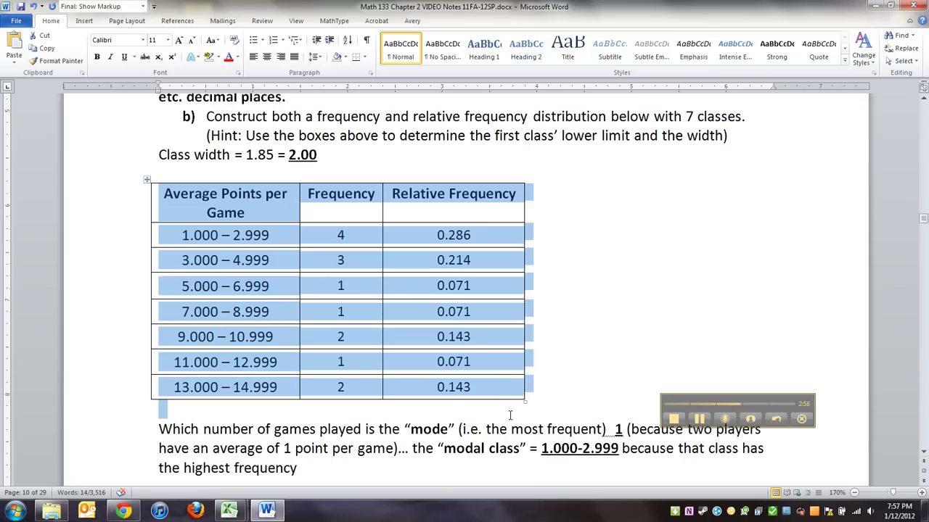
scroll(500, 392, down, 5)
click(435, 337)
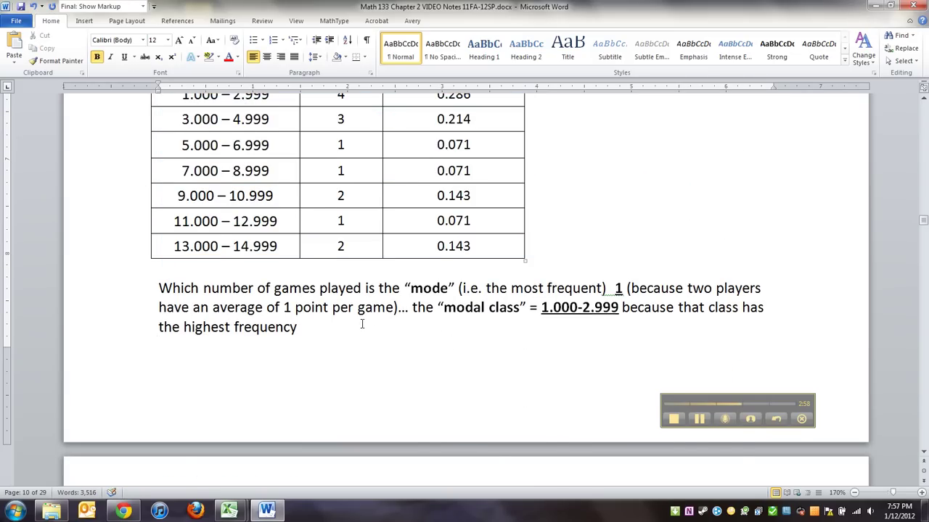
scroll(354, 327, up, 5)
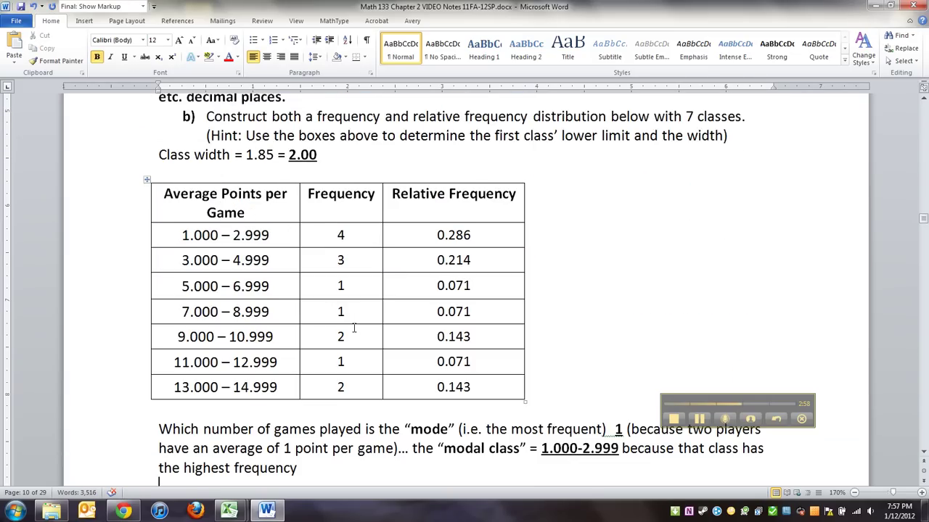
shift+click(540, 450)
shift+click(531, 448)
click(144, 241)
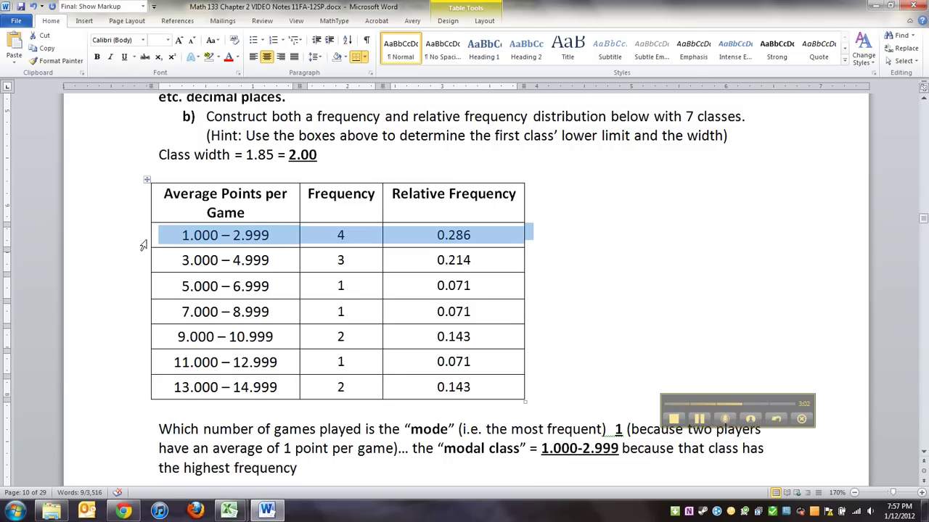
click(222, 280)
click(139, 236)
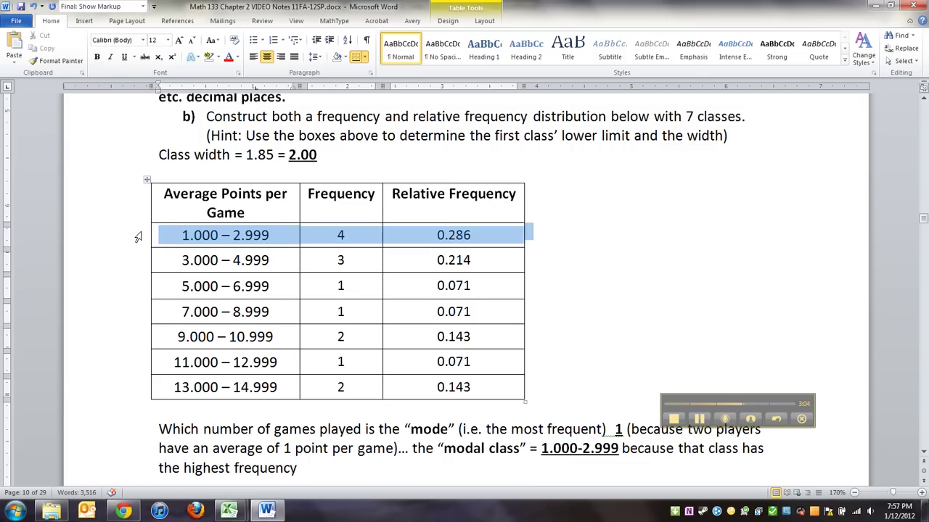
scroll(282, 343, down, 2)
click(325, 353)
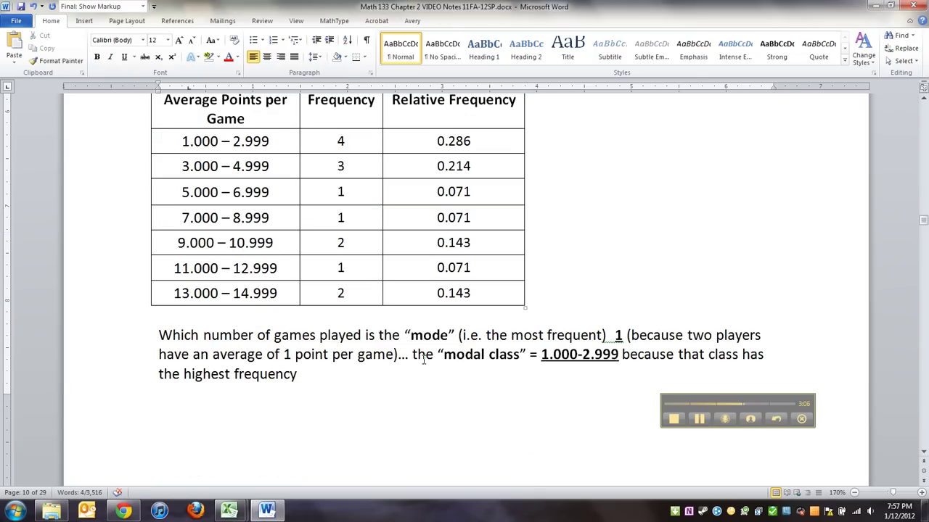
scroll(508, 378, up, 1)
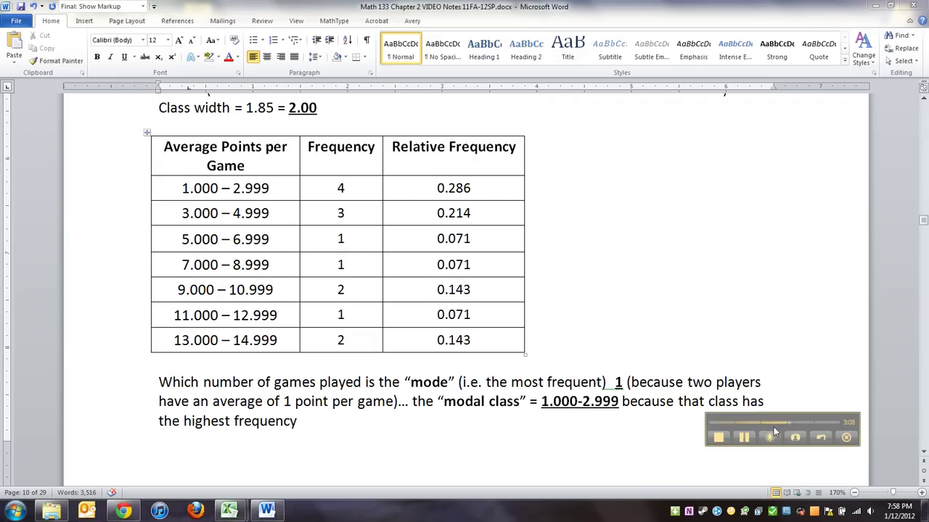
- Bold the explanation text from '1 (because' through 'the highest frequency'
drag(325, 423, 622, 383)
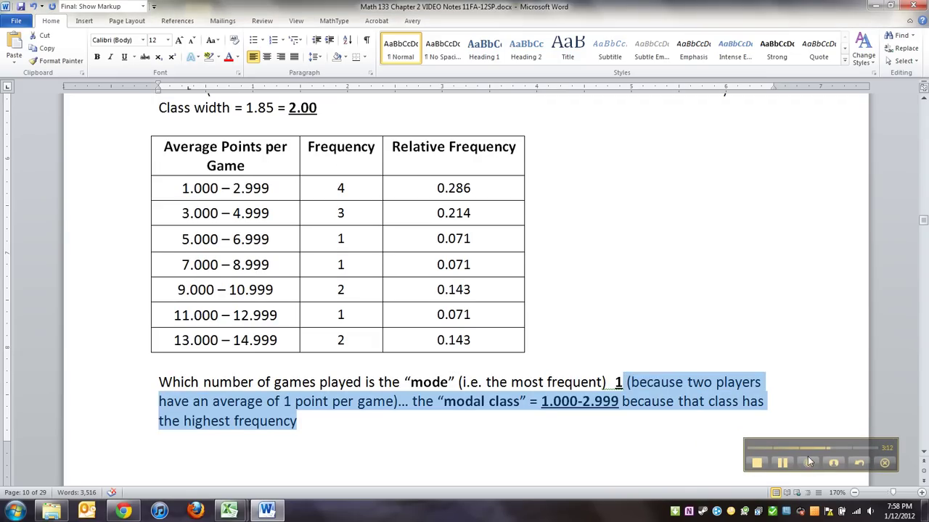
key(ctrl+b)
scroll(613, 424, down, 3)
- Scroll the Word notes down to the Example 5 heading, then return to the Excel workbook
scroll(609, 419, down, 2)
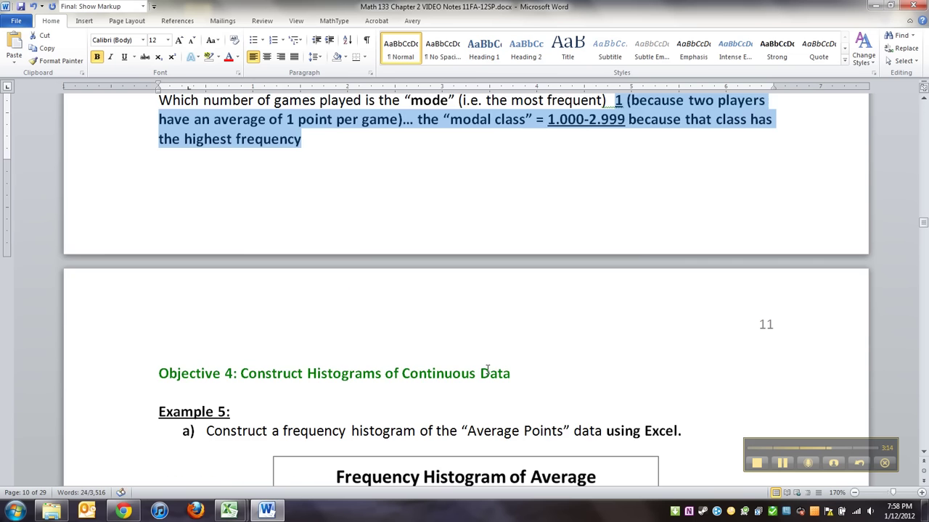
click(411, 369)
scroll(469, 343, down, 2)
scroll(464, 312, down, 4)
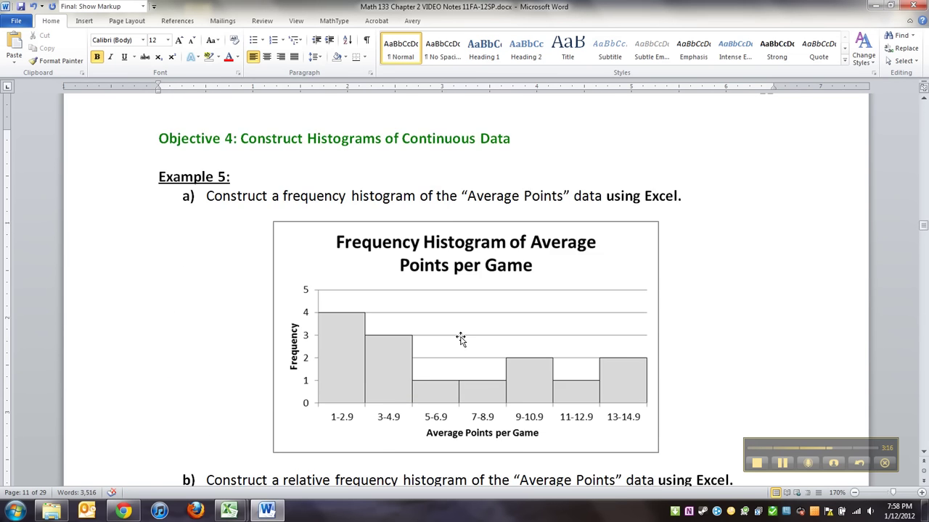
scroll(421, 314, up, 3)
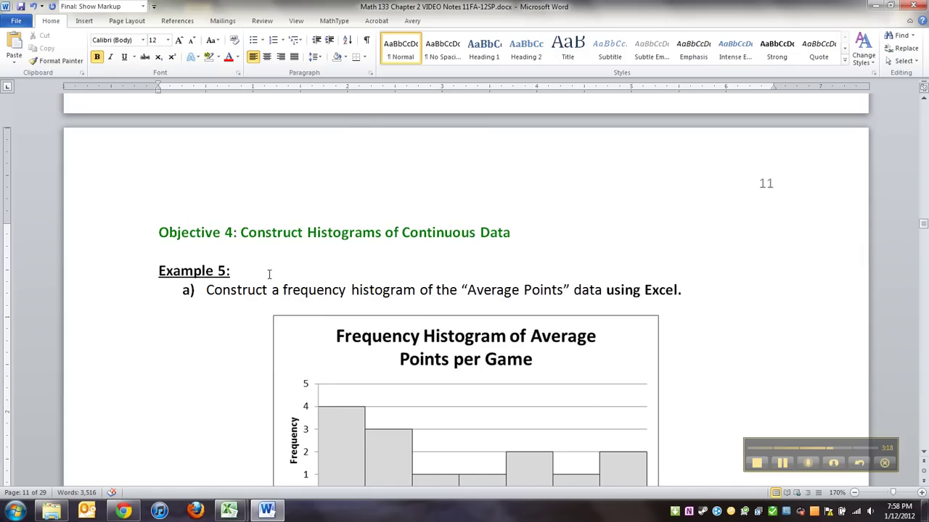
scroll(269, 275, down, 2)
click(262, 177)
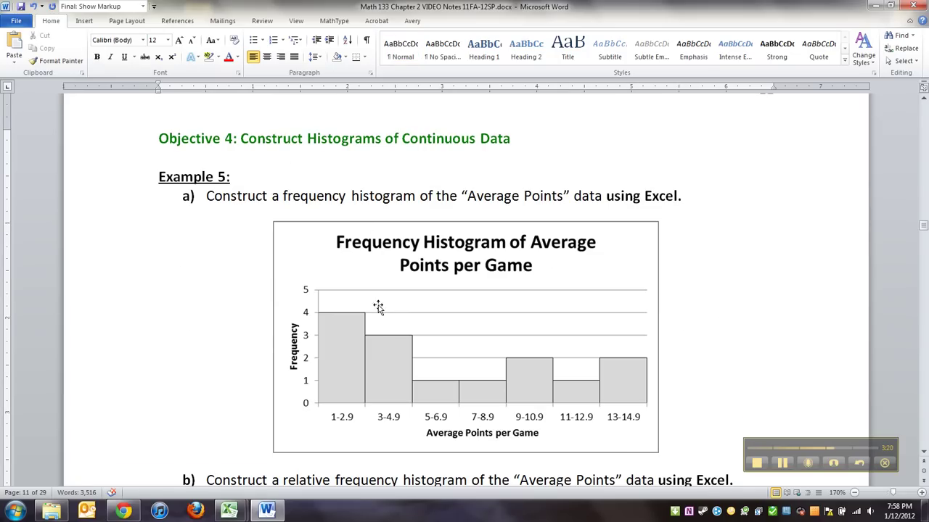
mouse_move(225, 513)
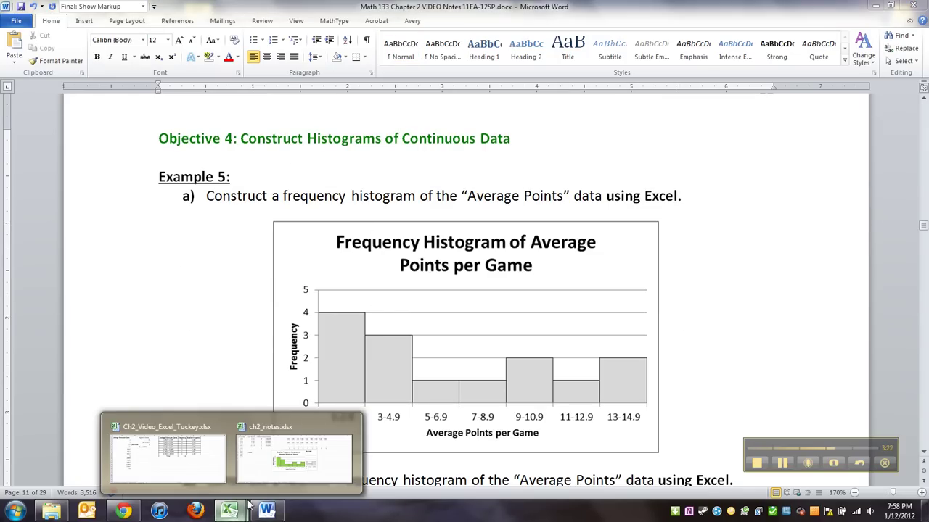
click(265, 465)
- Select the frequency counts F2:F8 on the Average Points sheet as chart data
click(359, 289)
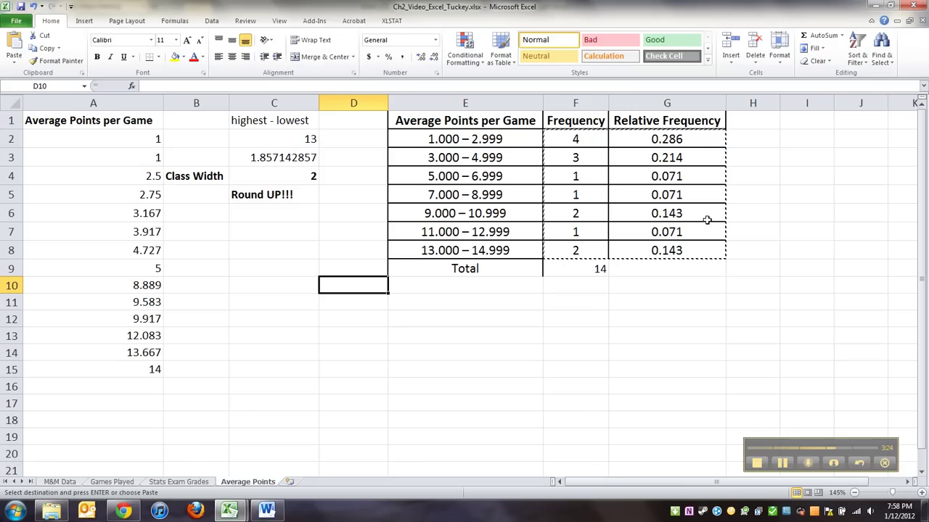
drag(600, 484, 633, 483)
click(501, 386)
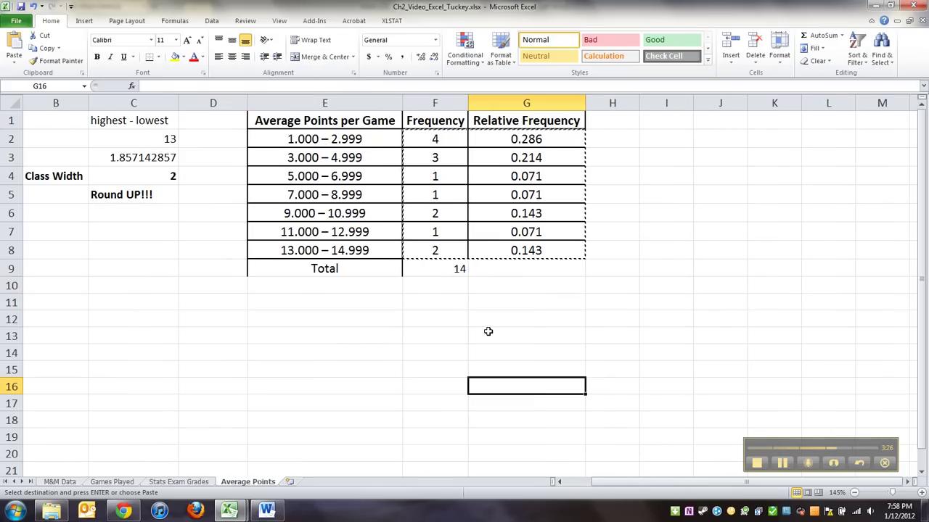
drag(433, 127, 439, 247)
click(426, 126)
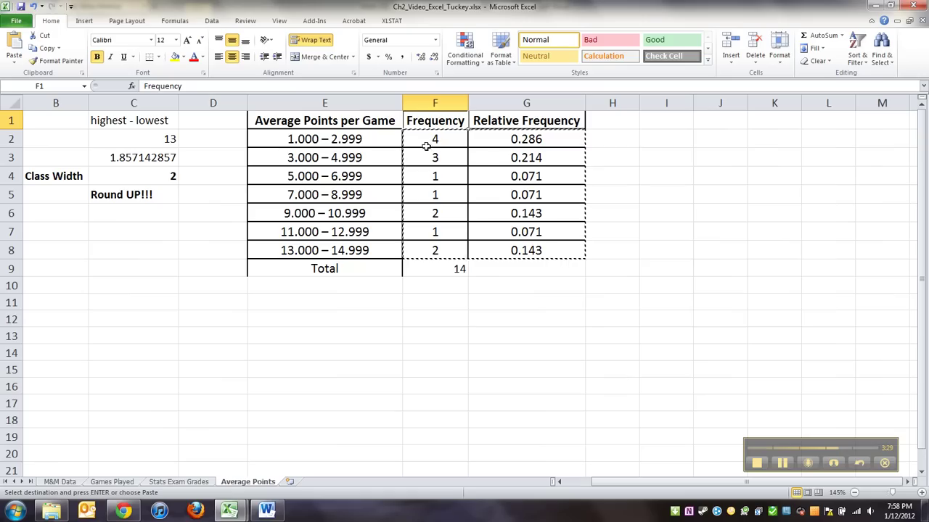
click(436, 250)
drag(436, 251, 440, 134)
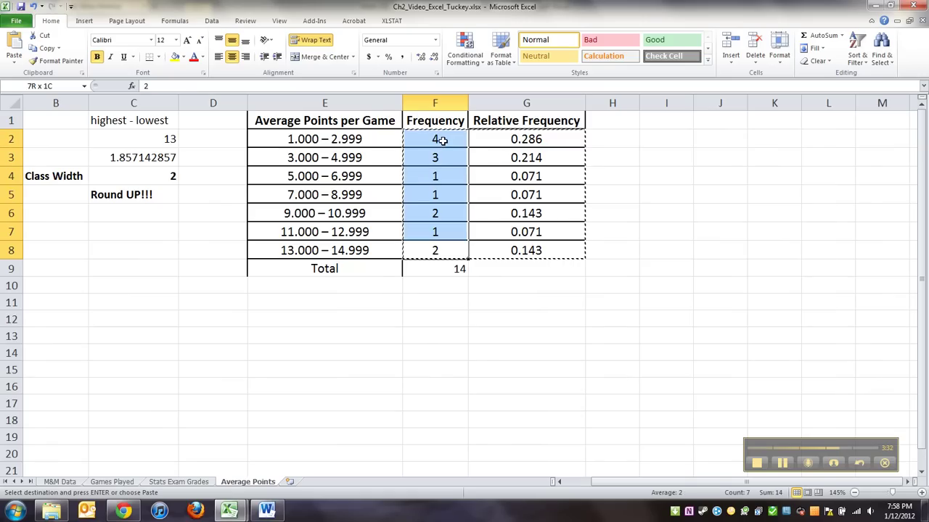
click(439, 134)
click(426, 125)
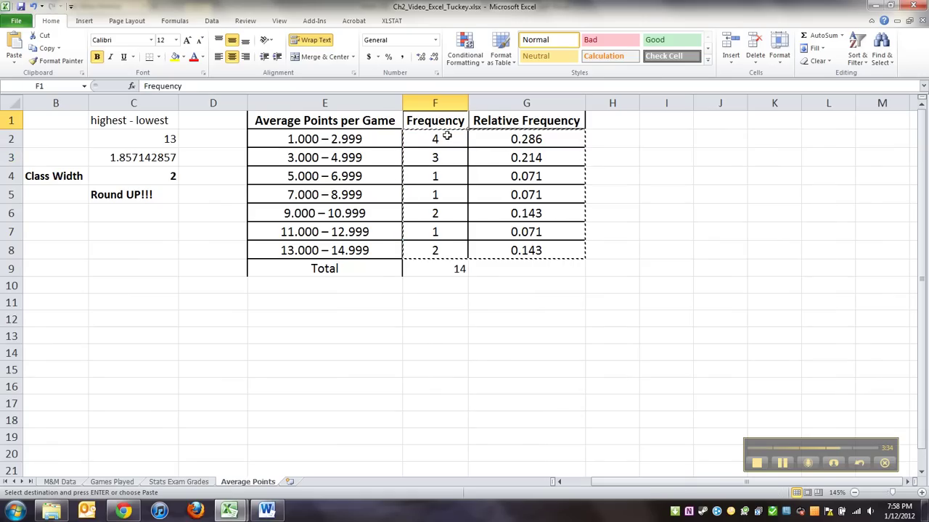
drag(444, 138, 447, 245)
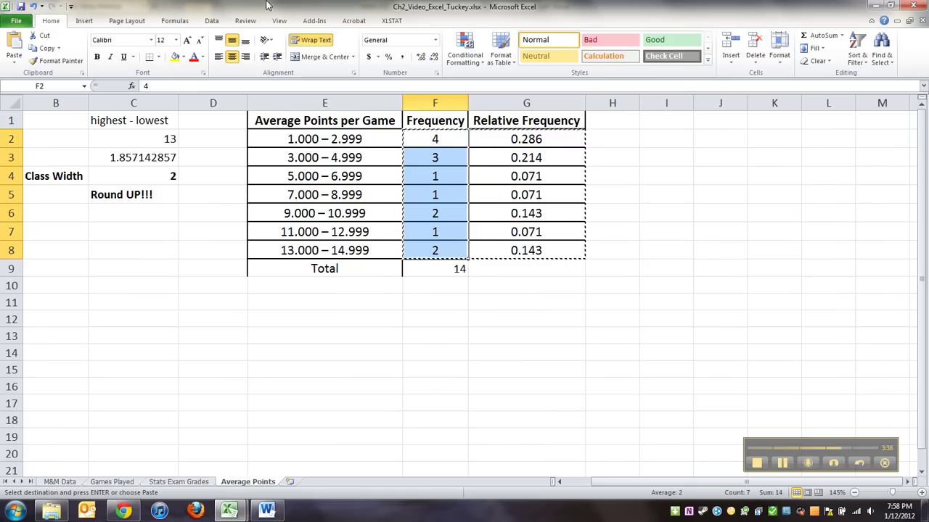
click(84, 20)
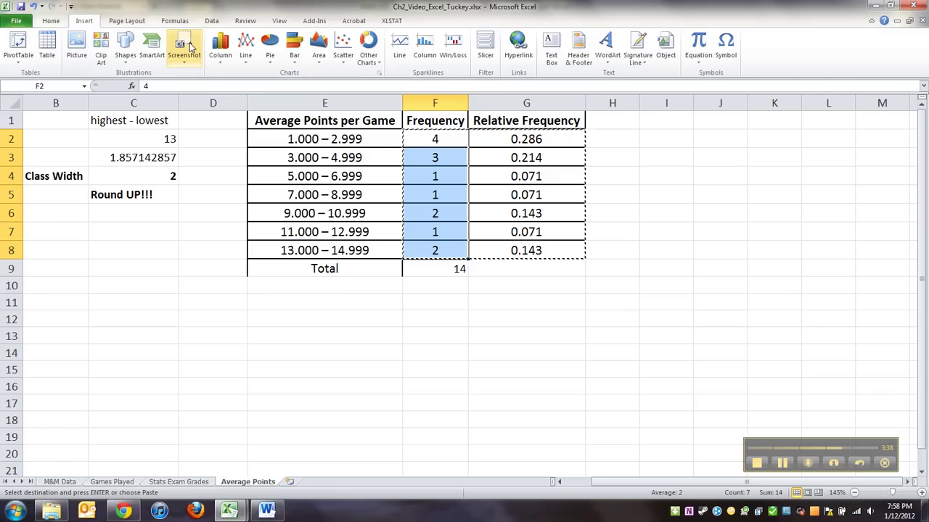
- Insert a clustered column chart of the frequencies, delete its Series1 legend, and place it beside the table
click(220, 45)
click(224, 98)
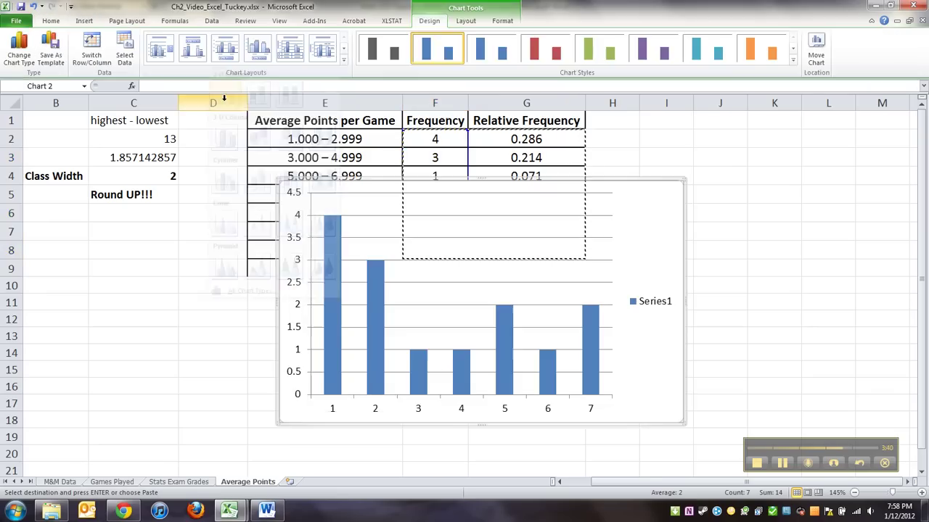
click(651, 308)
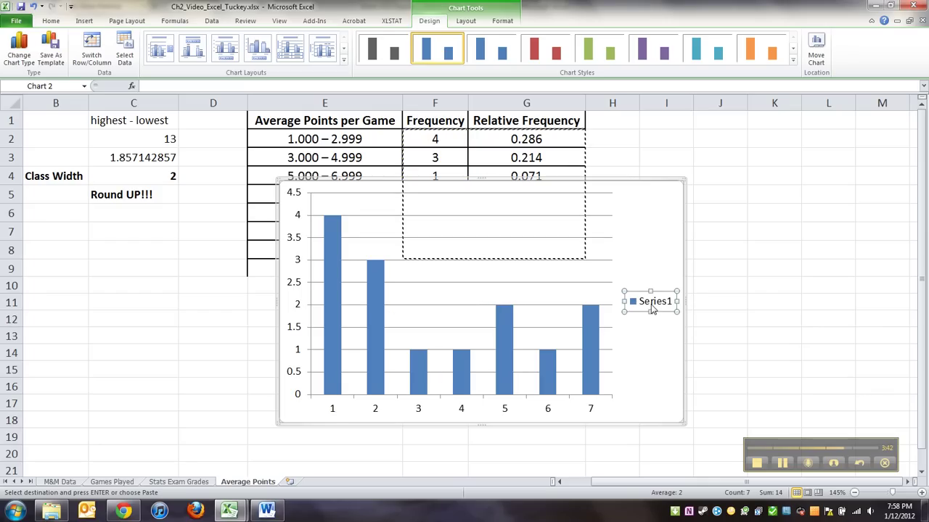
key(Delete)
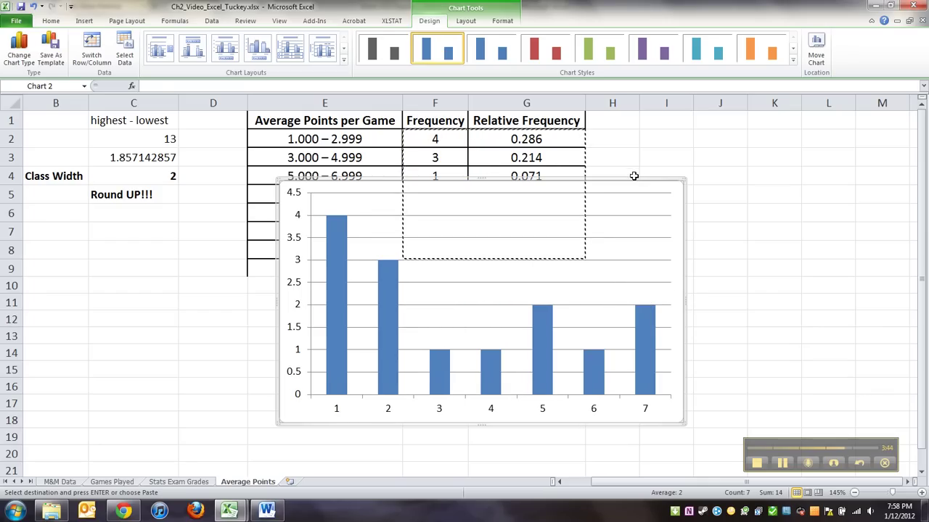
drag(632, 184, 816, 172)
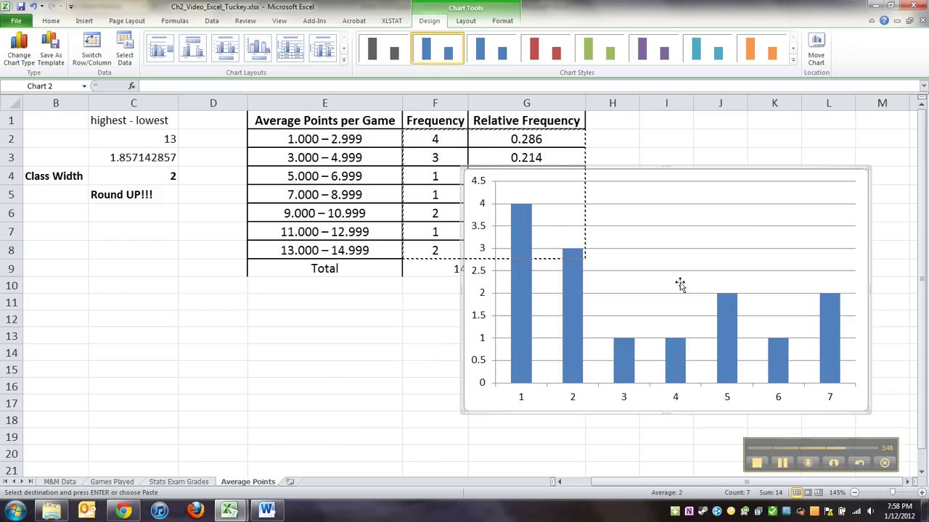
click(524, 312)
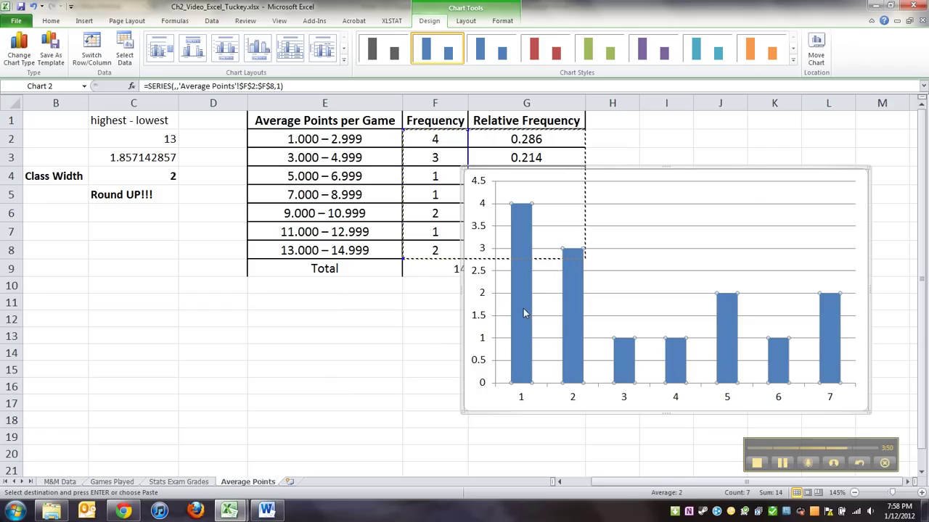
- Add the chart title 'Frequency Histogram of Points per Game' above the chart
click(465, 22)
click(182, 52)
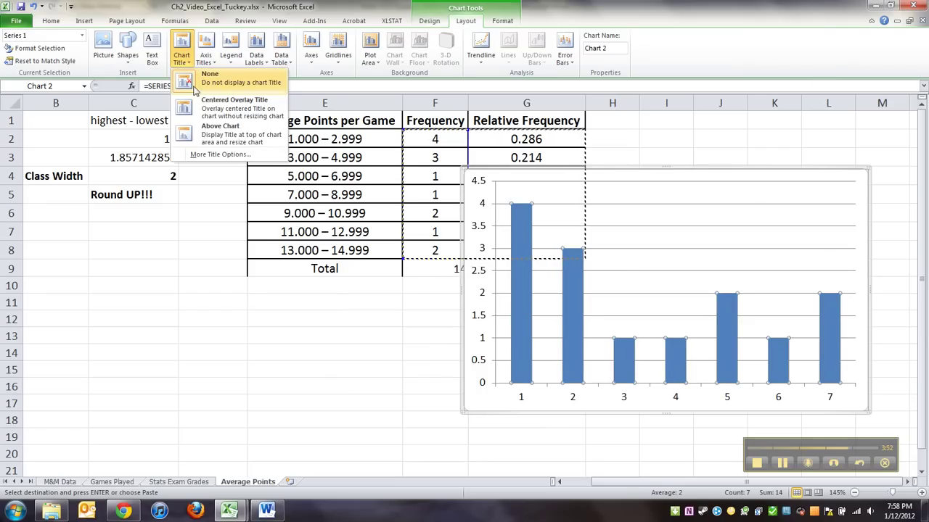
click(197, 132)
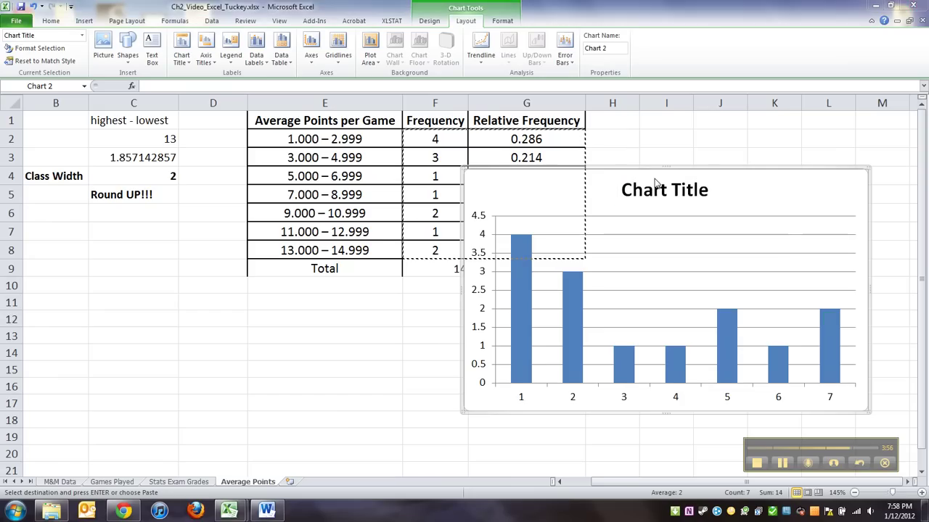
text(Fre)
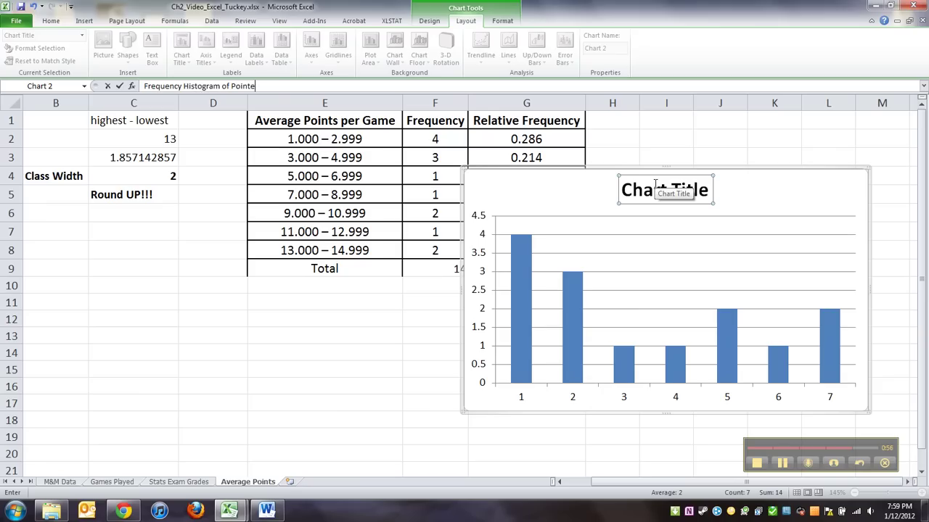
text(quency Histogram of Points per Game)
key(Return)
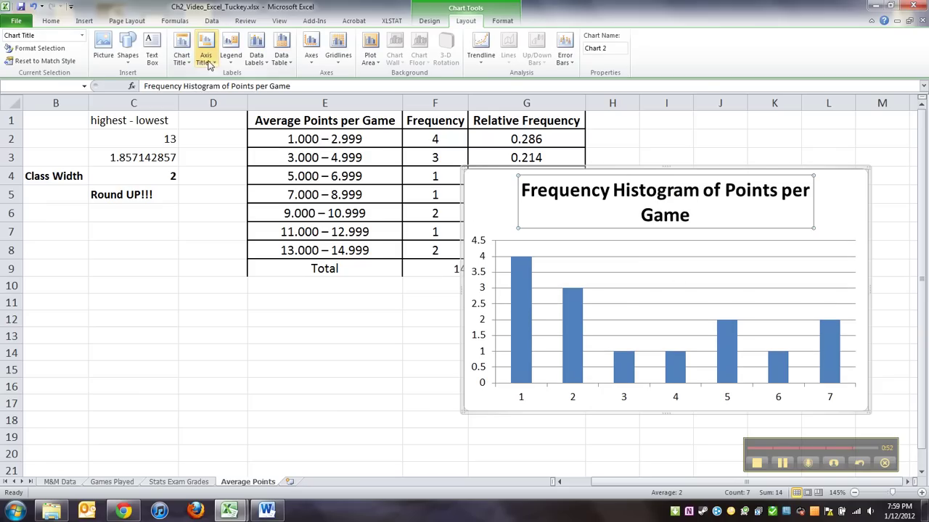
- Add a rotated vertical axis title reading 'Frequency'
click(206, 56)
mouse_move(251, 88)
click(374, 117)
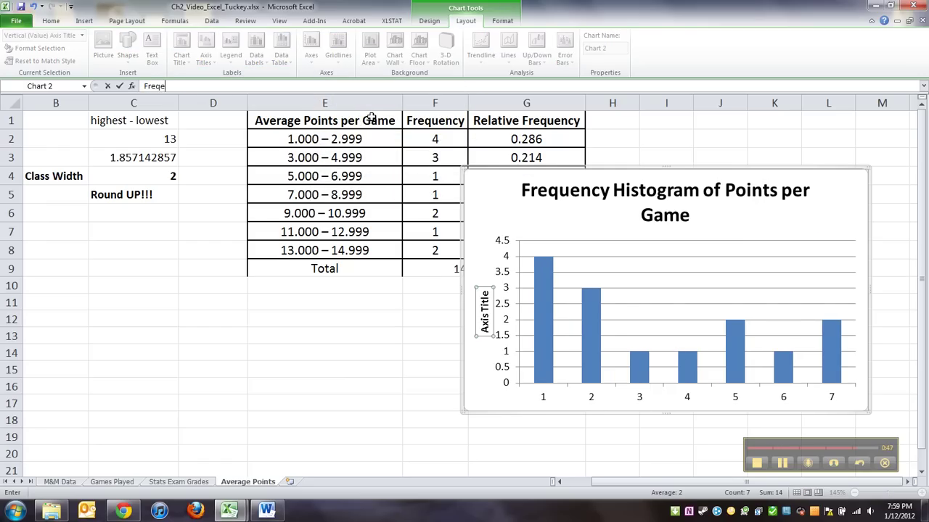
key(Return)
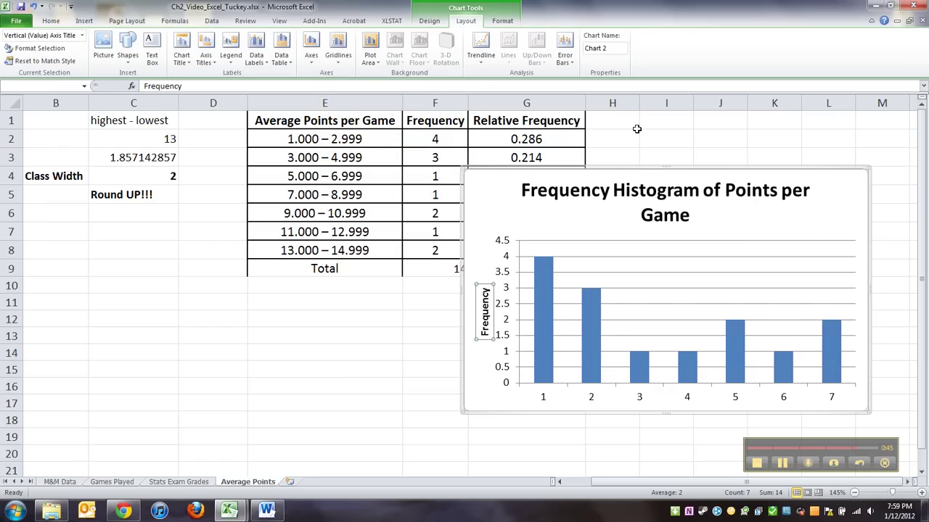
- Add the horizontal axis title 'Average Points per Game' below the axis
click(205, 56)
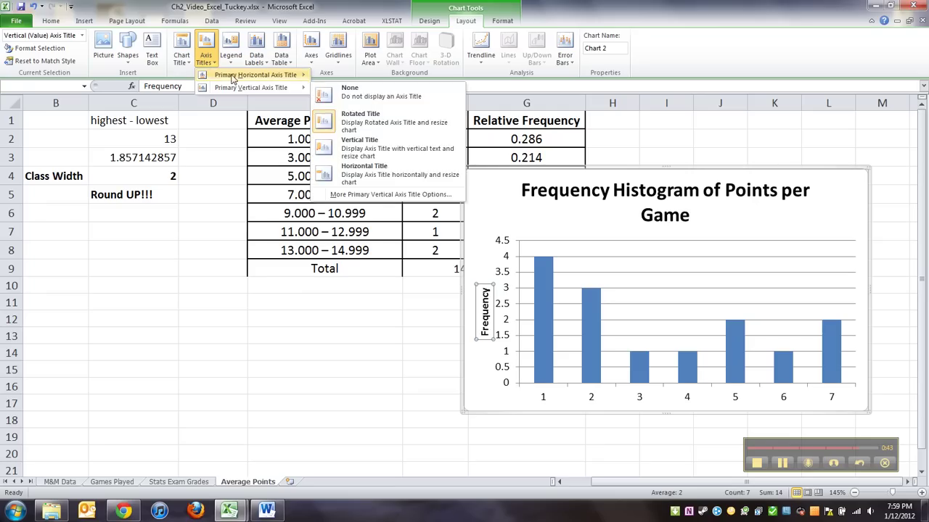
mouse_move(232, 76)
click(391, 100)
text(Re)
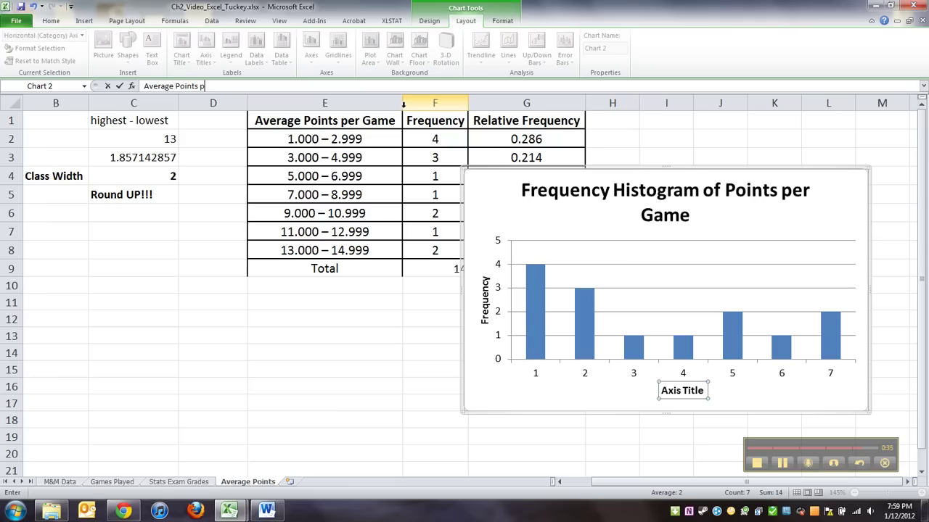
text(er Gam)
key(Return)
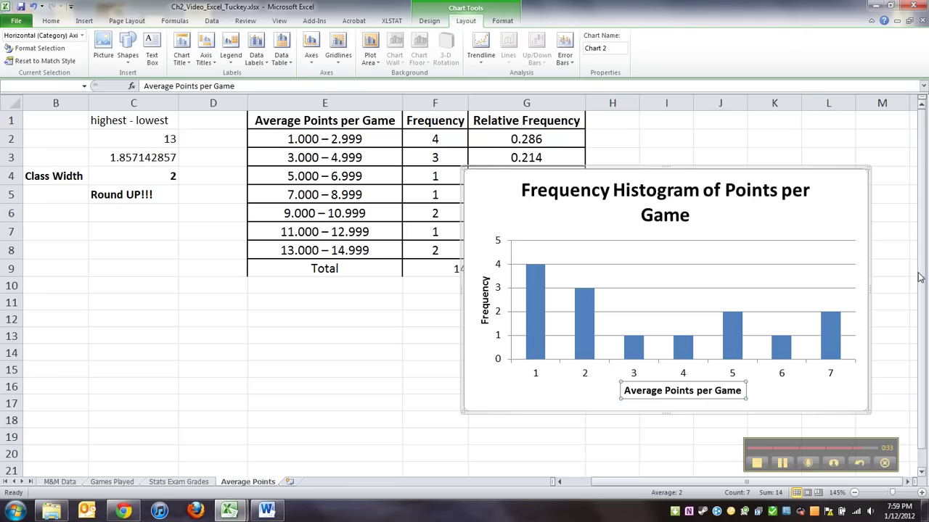
click(574, 375)
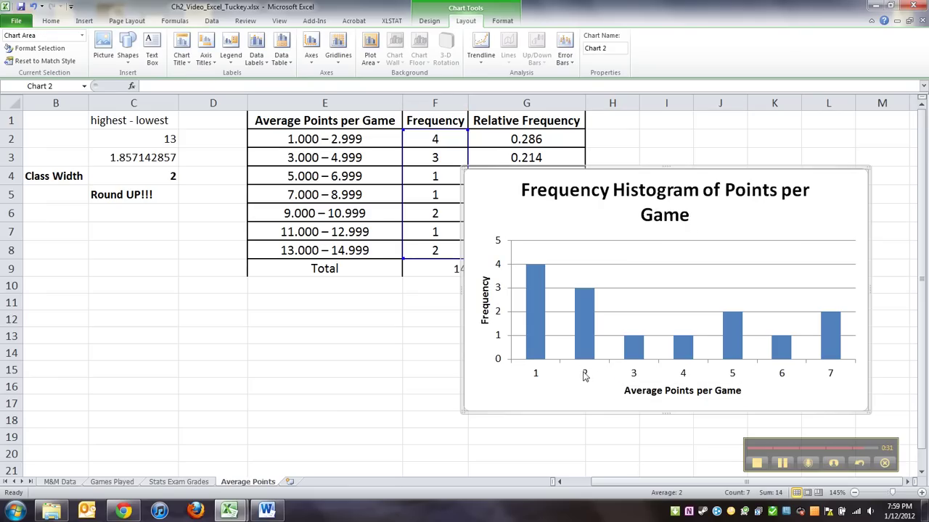
- Format the data series with 0% gap width and a solid 1.5 pt bar border
click(580, 333)
right_click(580, 333)
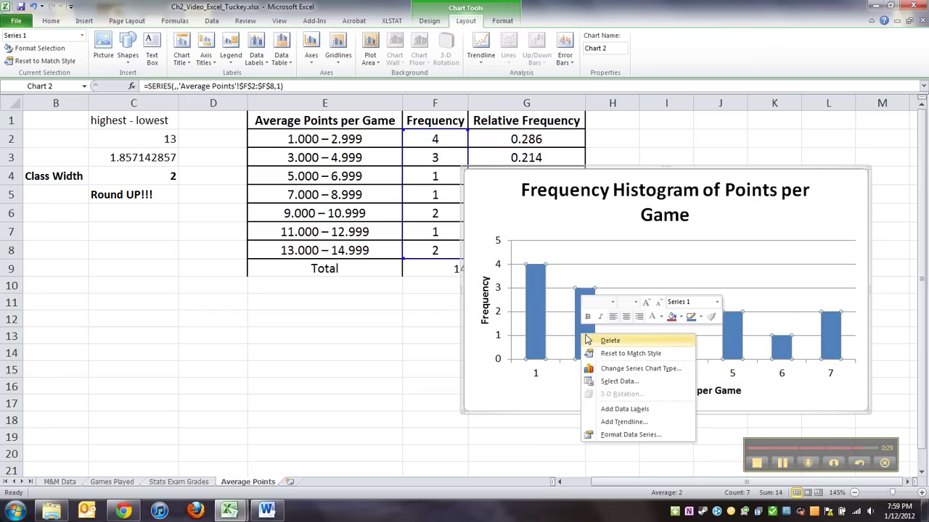
click(629, 435)
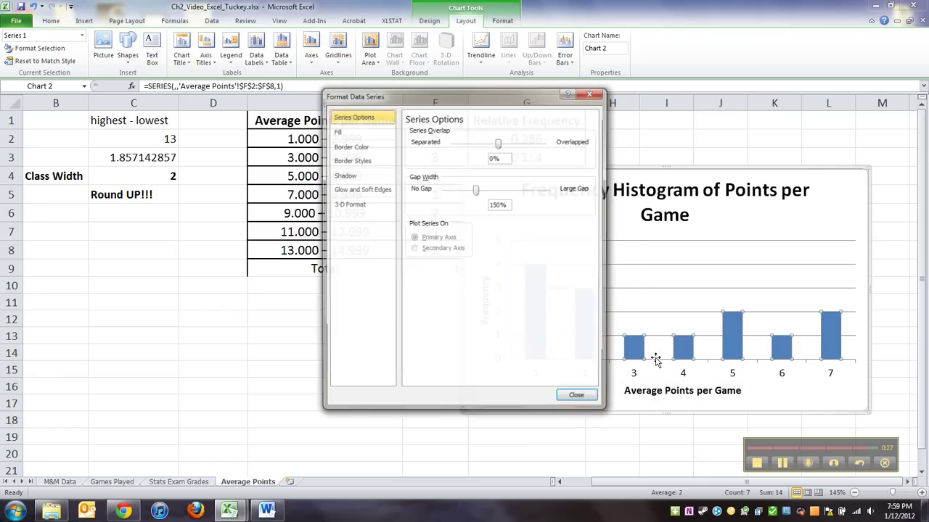
drag(477, 192, 432, 205)
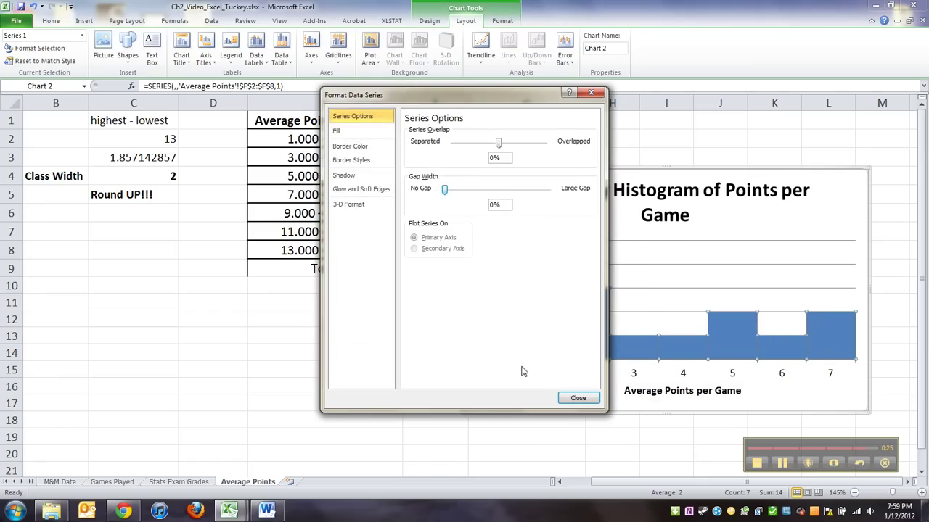
click(364, 150)
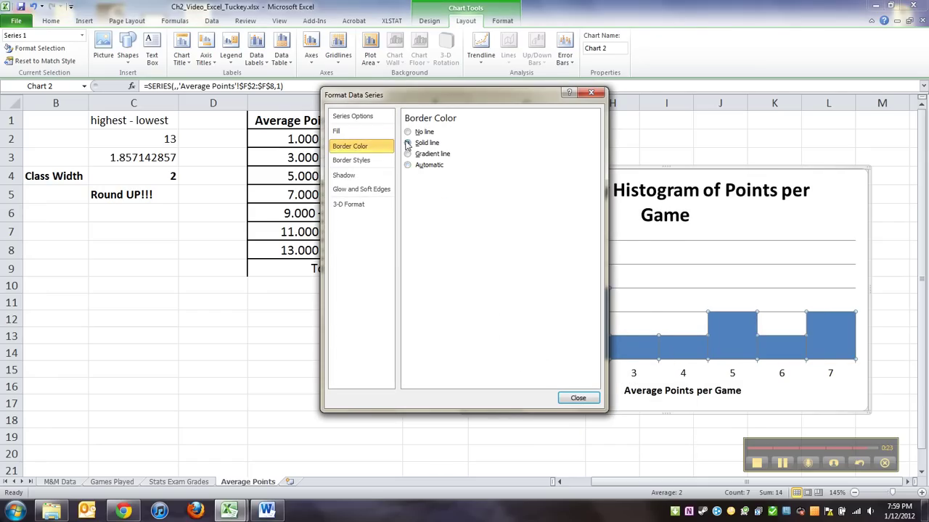
click(406, 143)
click(363, 160)
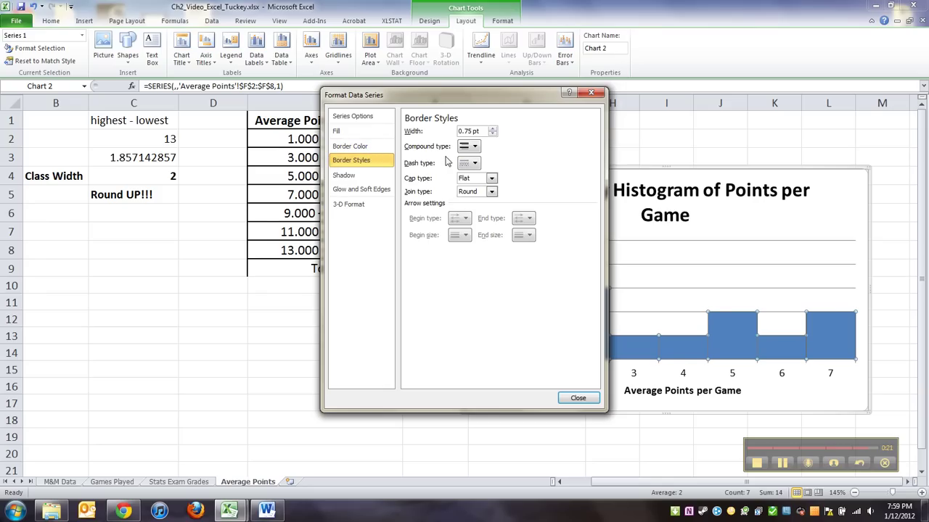
click(492, 129)
click(492, 129)
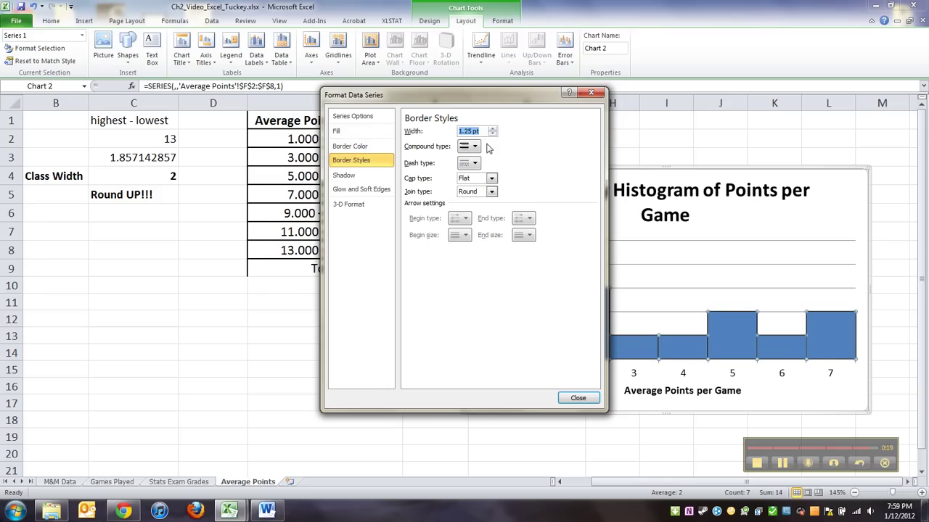
click(577, 398)
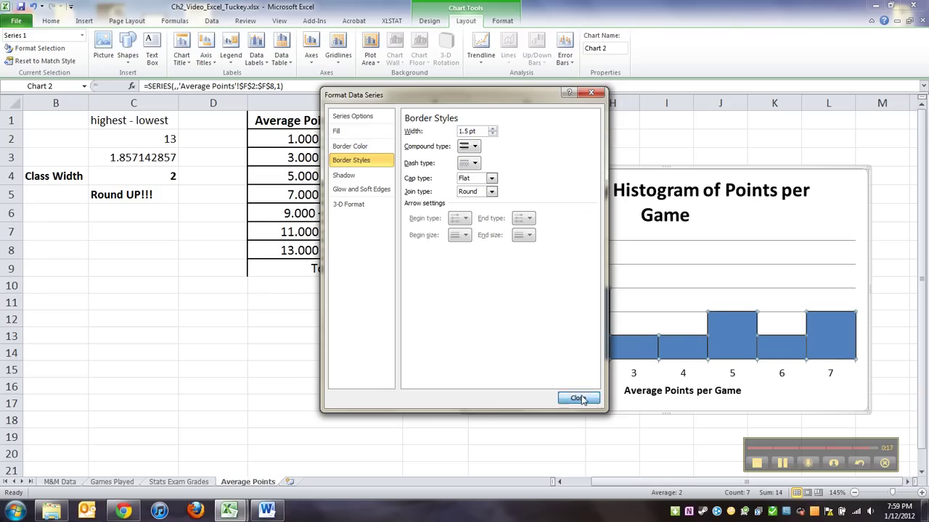
click(690, 312)
click(595, 305)
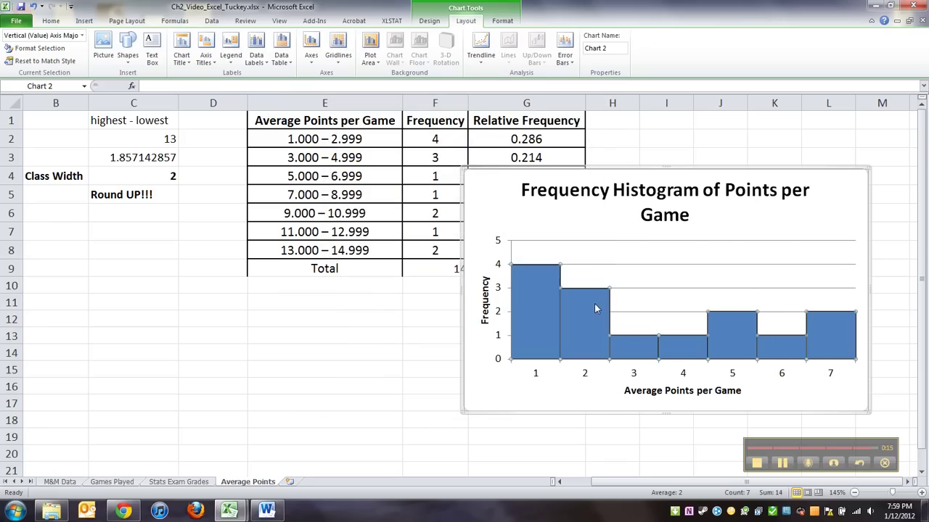
right_click(580, 382)
- Set the horizontal axis labels to the class ranges in E2:E8 via Select Data
click(556, 375)
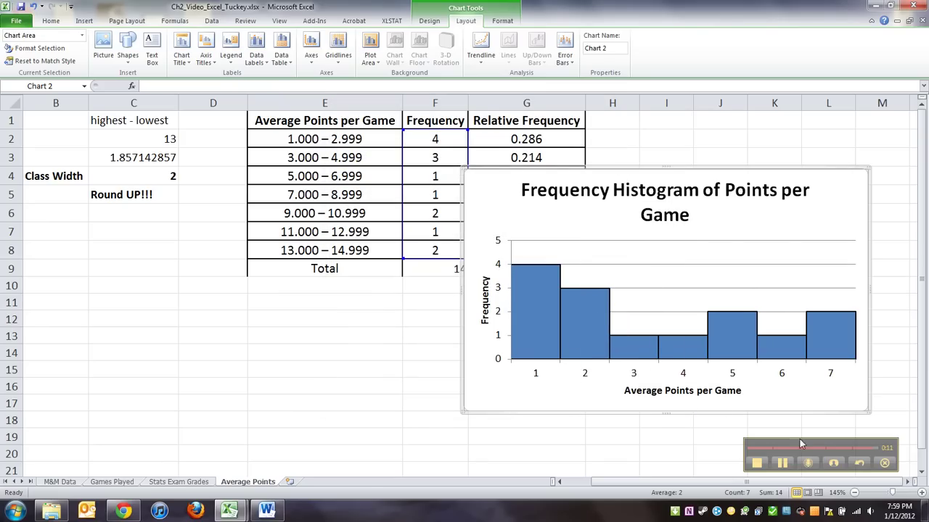
click(588, 323)
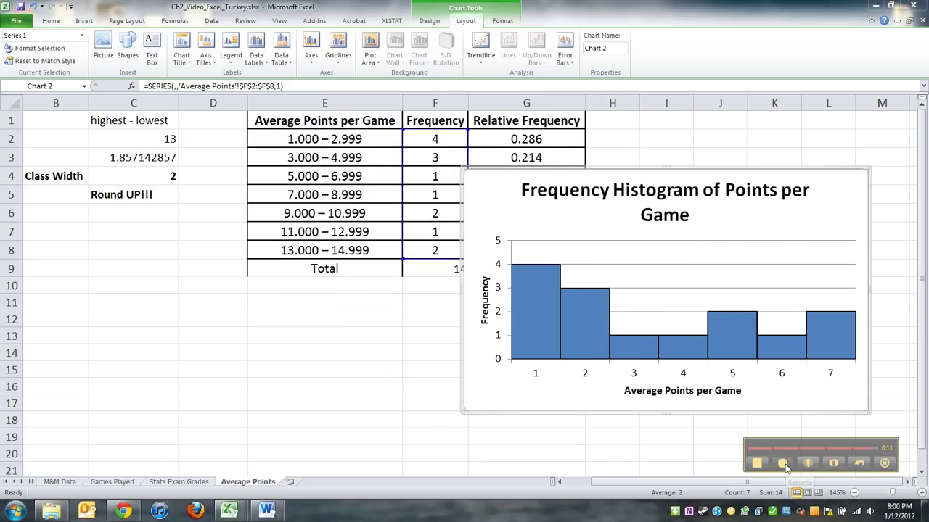
right_click(601, 326)
click(630, 346)
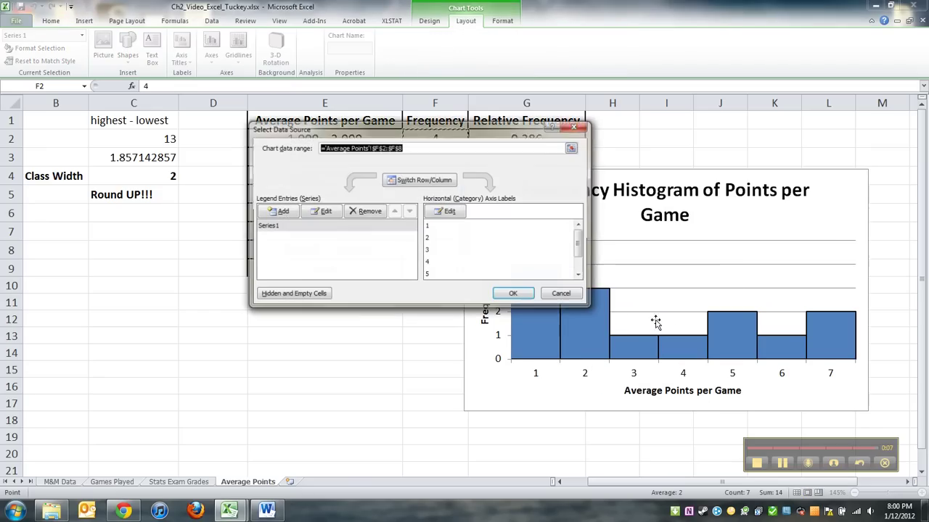
click(457, 212)
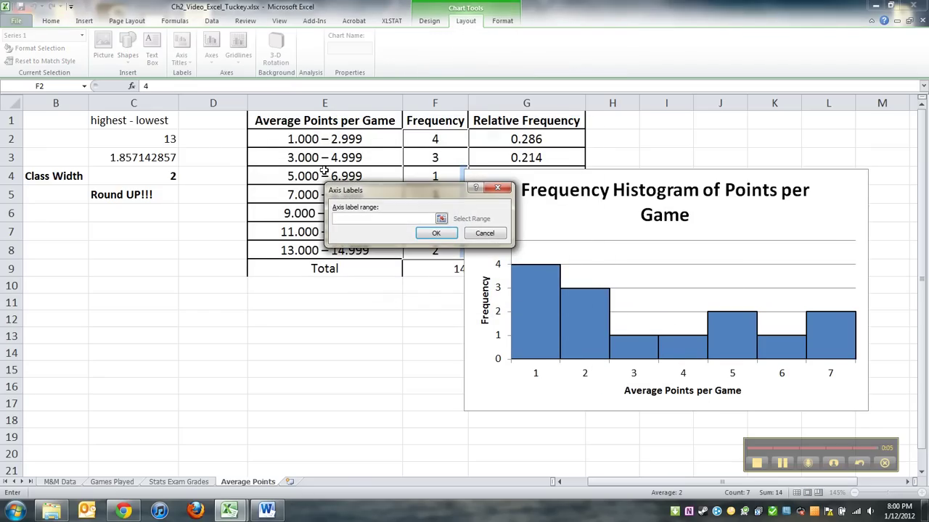
drag(325, 143, 346, 250)
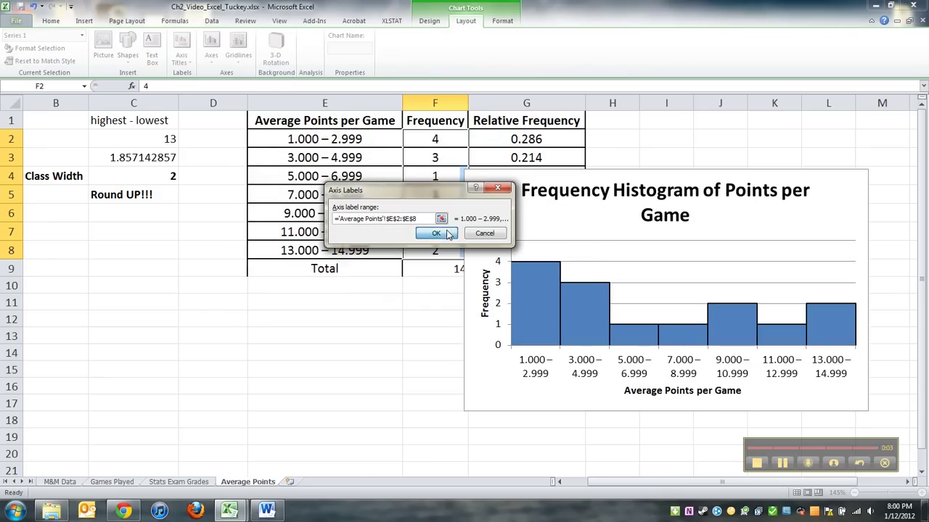